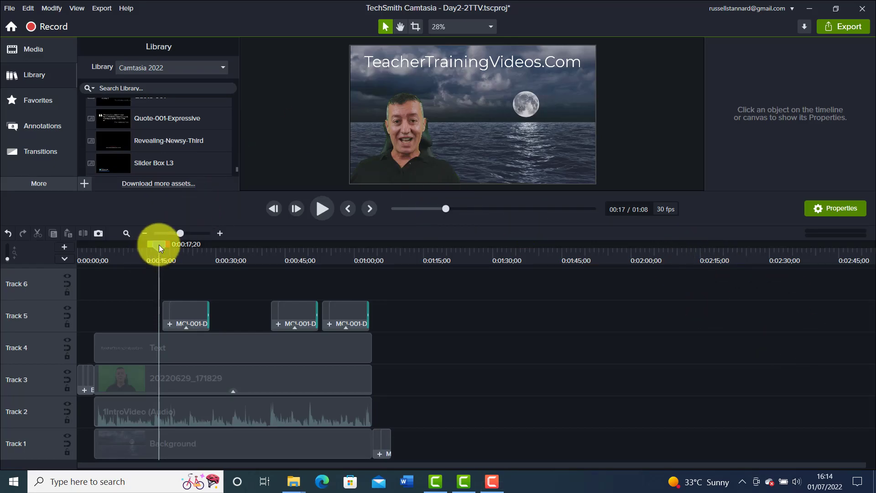
Play back the timeline from about 17 to 21 seconds to review the first animated callout over the presenter footage.
left_click(325, 210)
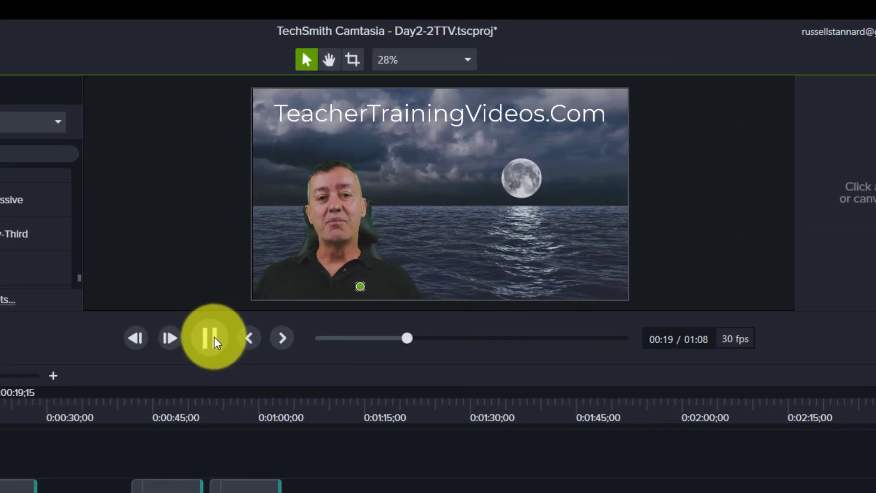
left_click(211, 339)
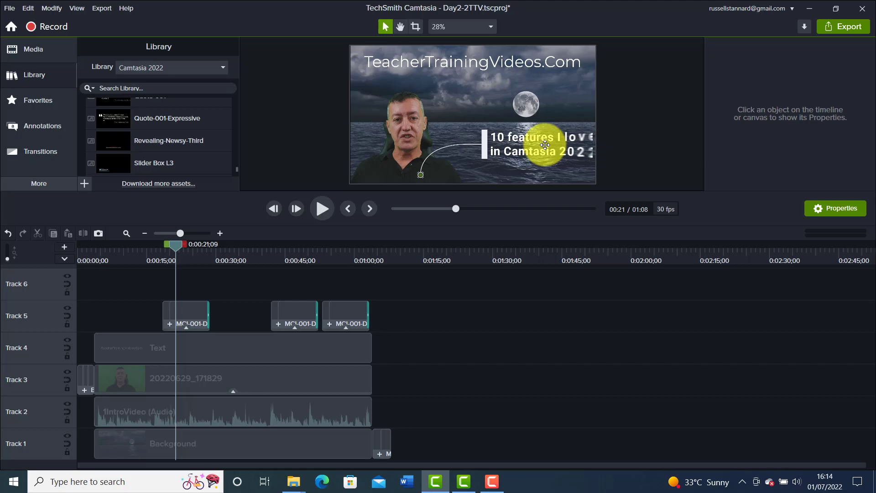
key("ctrl+2")
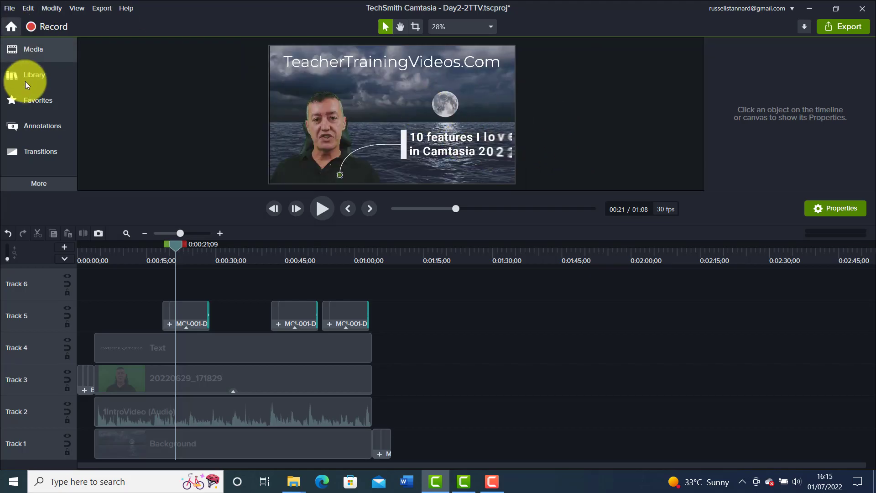
Add the MCI-001-D callout from the Camtasia 2022 library at 0:01:12;22 on the timeline, beyond the existing footage.
left_click(25, 79)
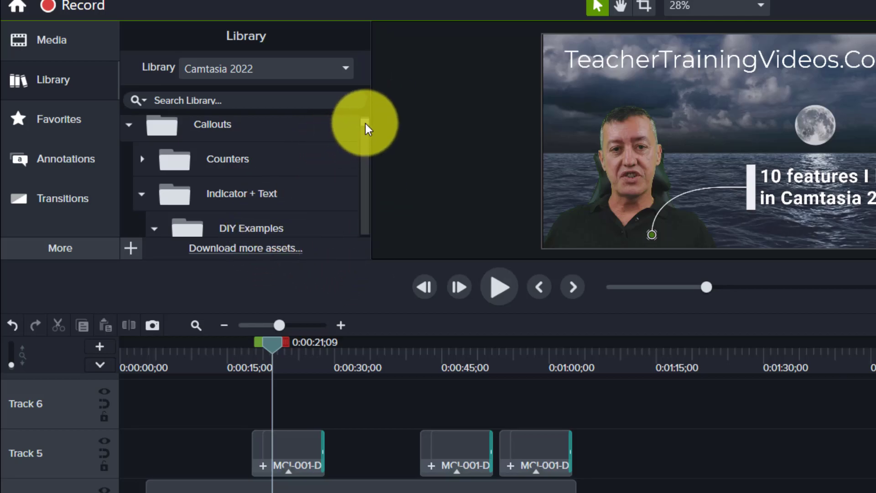
left_click_drag(365, 122, 365, 127)
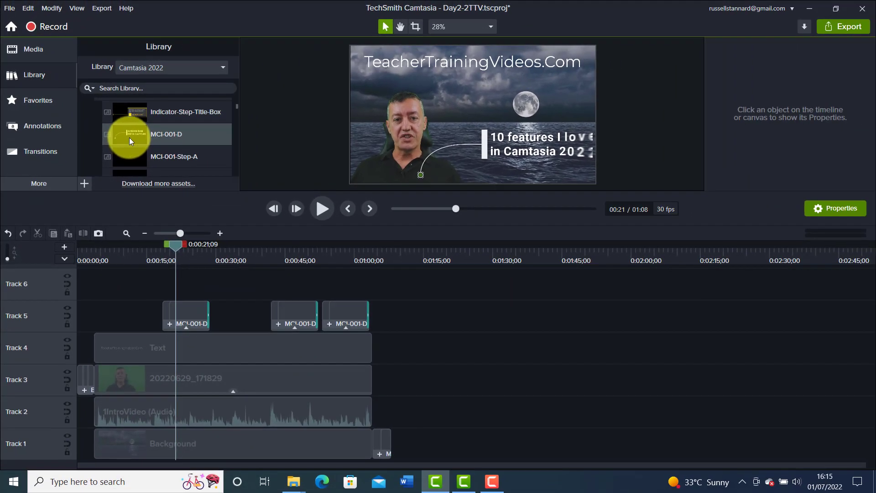
left_click_drag(177, 244, 406, 264)
left_click_drag(137, 146, 414, 134)
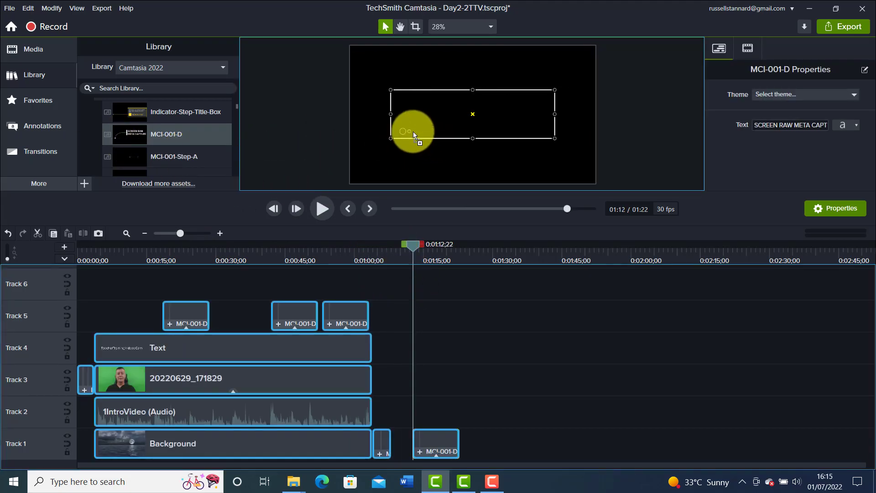
left_click(450, 465)
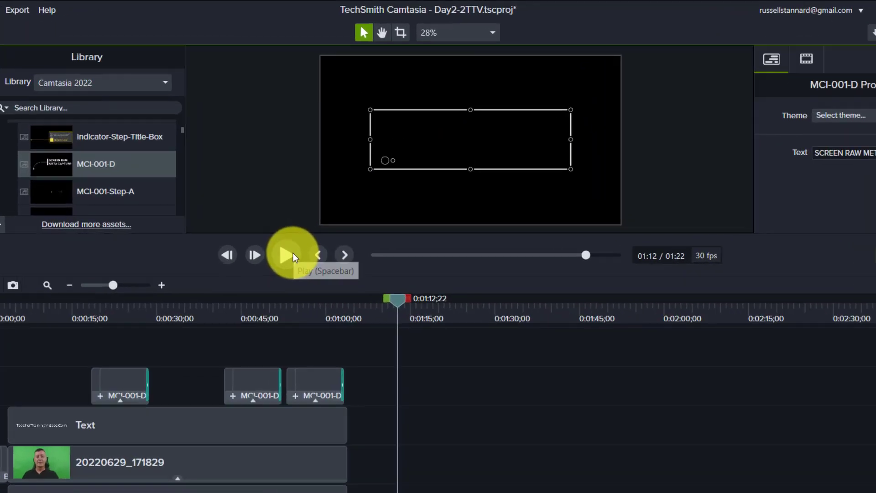
Preview the new MCI-001-D callout's animation and examine its text formatting options.
left_click(328, 206)
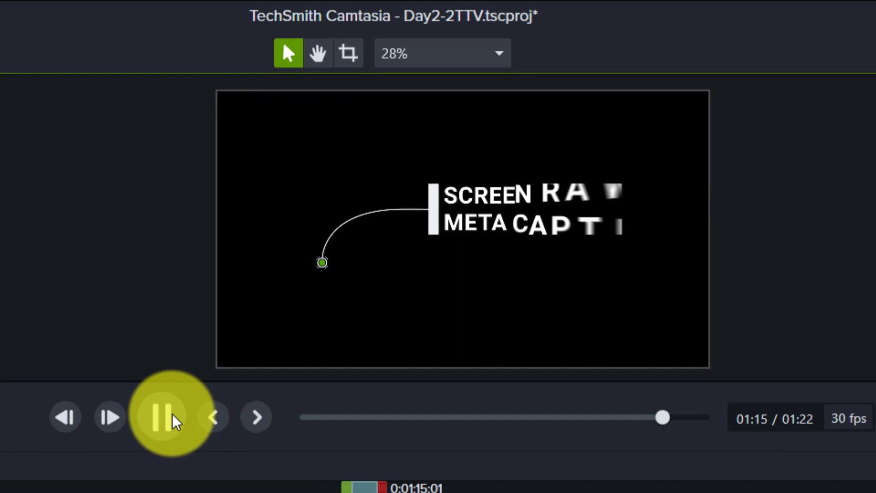
left_click(161, 417)
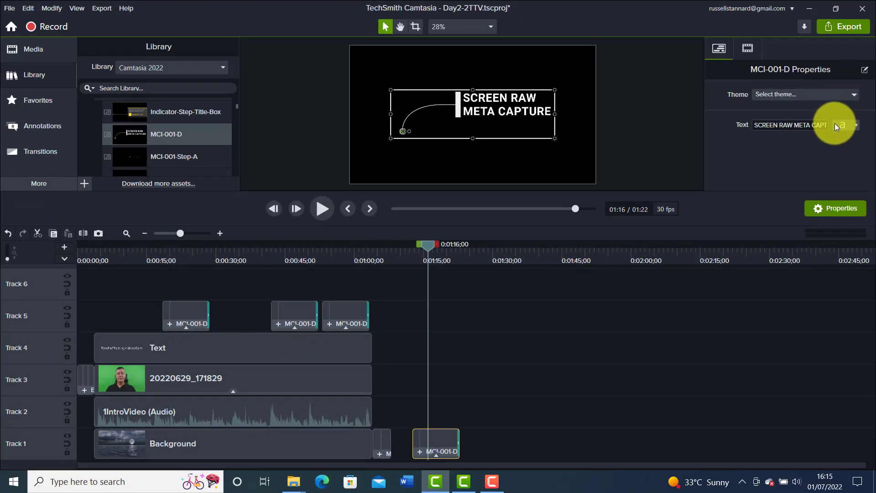
left_click(856, 126)
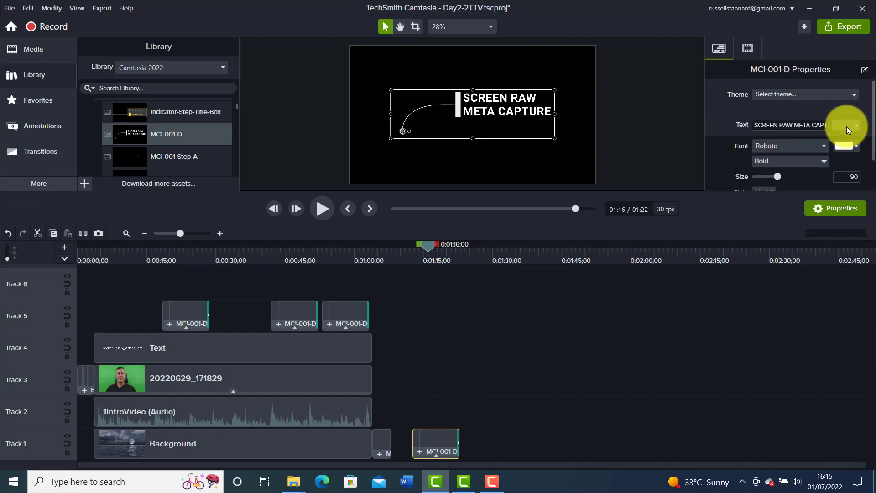
scroll(863, 137, "down", 2)
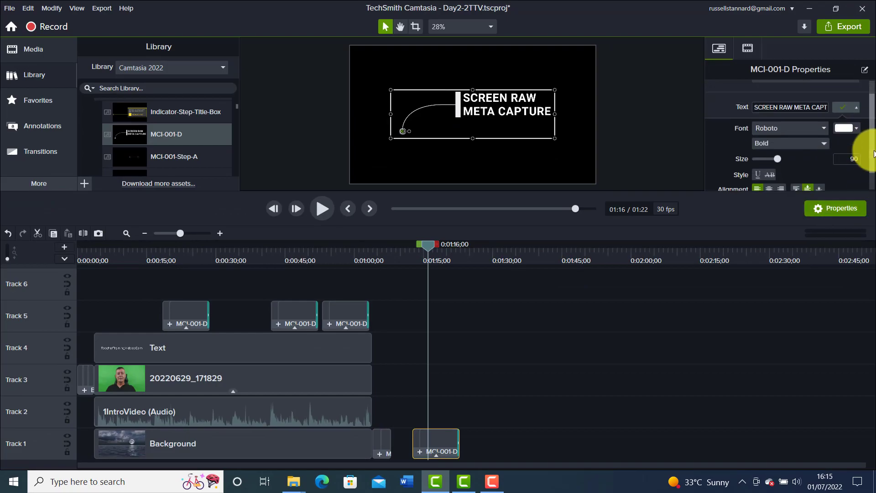
scroll(861, 124, "up", 2)
Replace the MCI-001-D callout's placeholder text with "Teacher Training Videos".
left_click(819, 125)
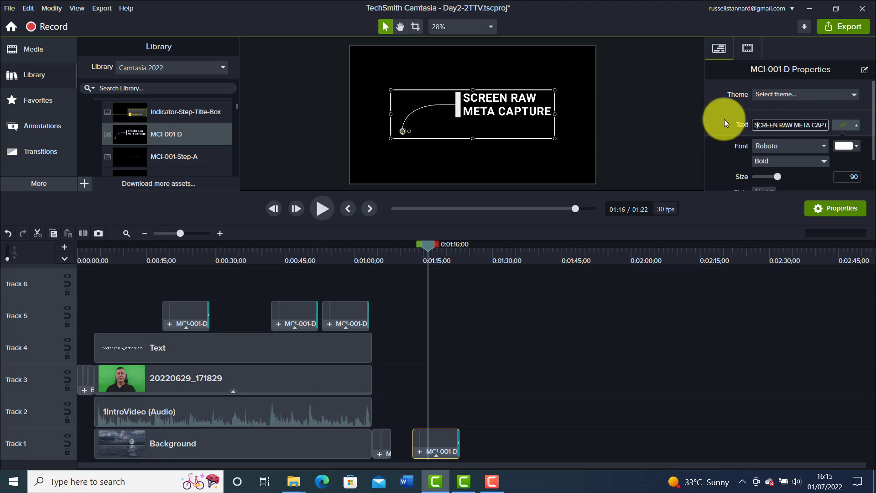
key("End")
key("BackSpace")
key("BackSpace")
key("BackSpace")
key("BackSpace")
key("BackSpace")
key("BackSpace")
key("BackSpace")
key("BackSpace")
key("BackSpace")
key("BackSpace")
key("BackSpace")
key("BackSpace")
key("BackSpace")
key("BackSpace")
key("BackSpace")
key("BackSpace")
key("BackSpace")
key("BackSpace")
key("BackSpace")
key("BackSpace")
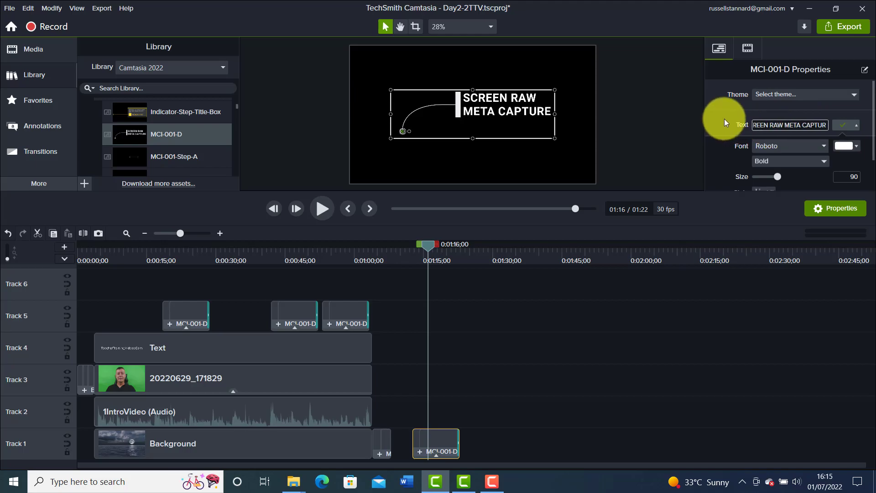
type("Teachr")
key("BackSpace")
type("er Training Videos")
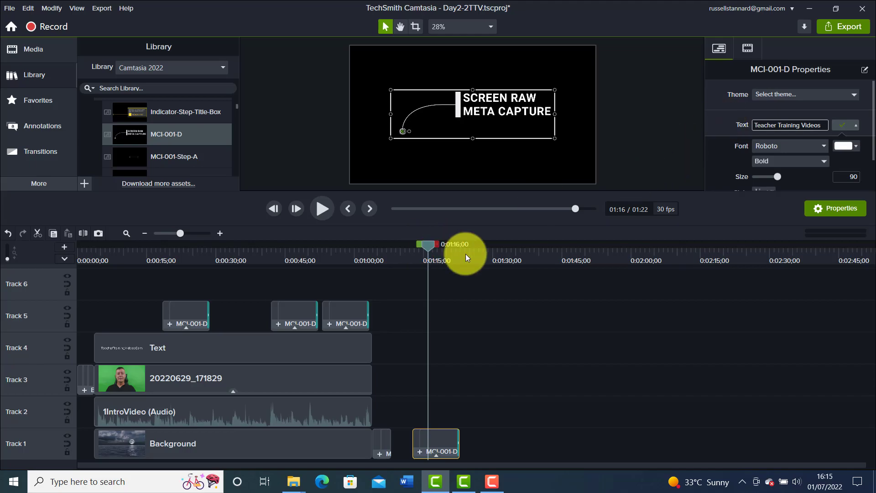
key("Return")
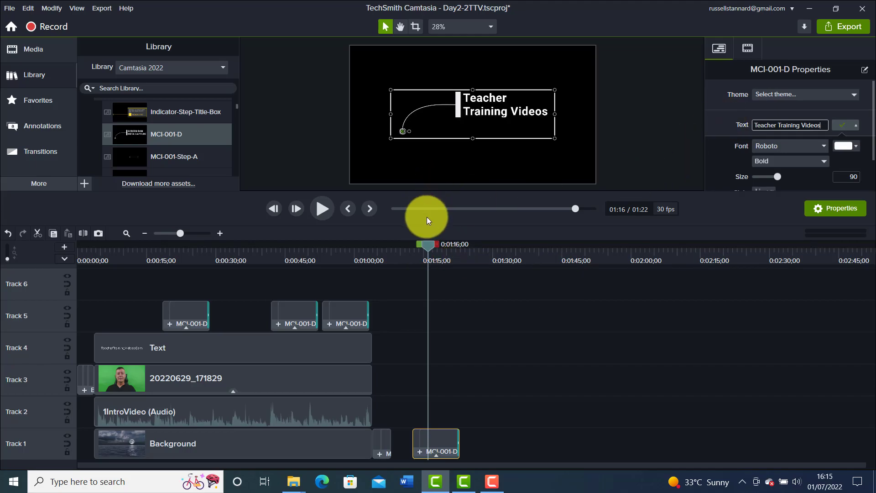
Play the reworded callout from its start, and return the playhead to an earlier part of the timeline.
left_click_drag(430, 245, 410, 251)
left_click(323, 210)
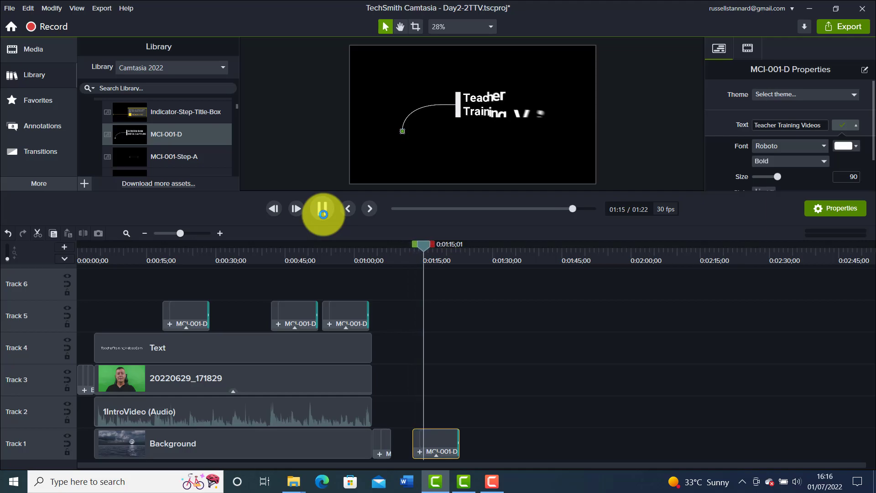
left_click(322, 209)
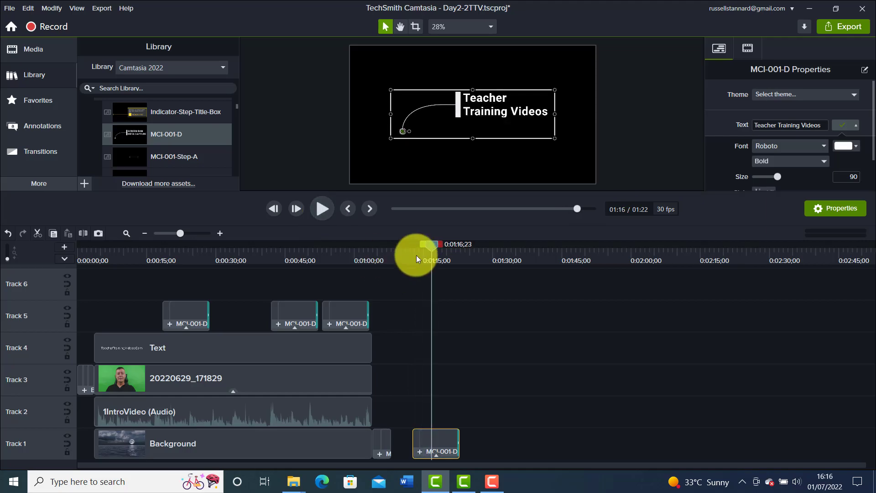
left_click_drag(425, 248, 291, 245)
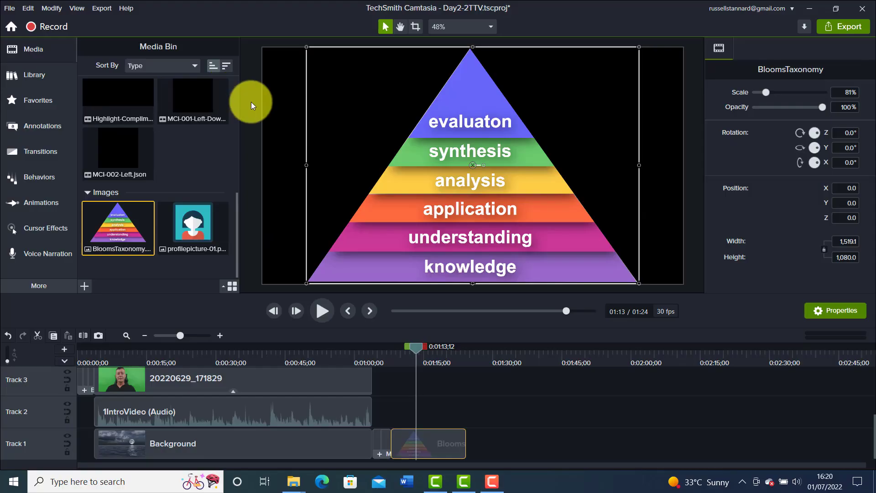
Add a Sketch Motion rectangle around the "evaluaton" level of the pyramid image and preview how it draws.
left_click(29, 130)
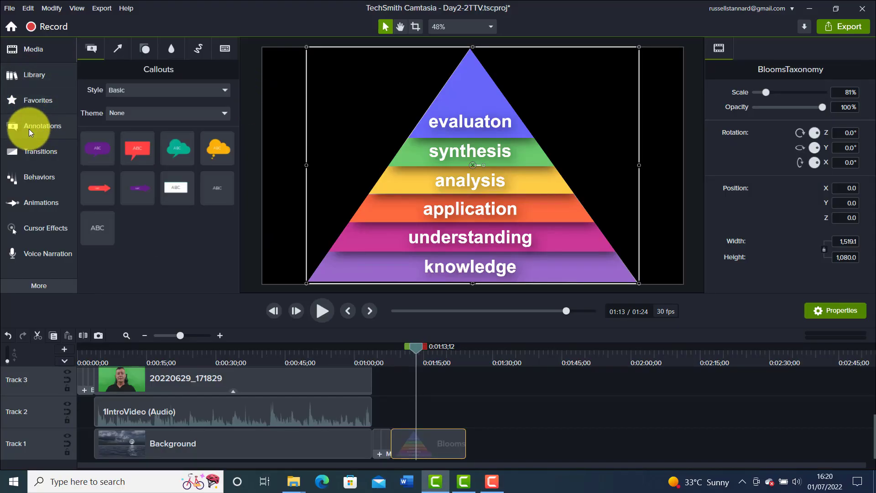
left_click(193, 51)
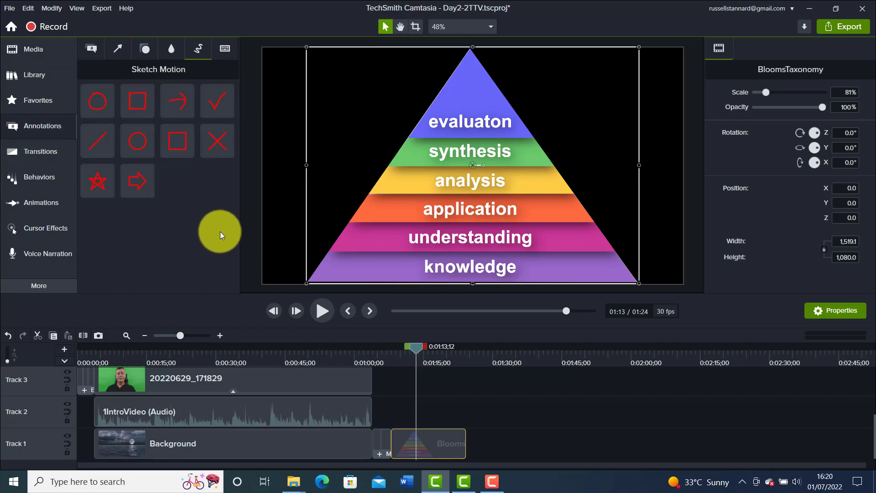
mouse_move(135, 101)
left_mouse_down()
mouse_move(440, 205)
mouse_move(469, 198)
mouse_move(435, 141)
mouse_move(441, 125)
mouse_move(565, 131)
left_mouse_up()
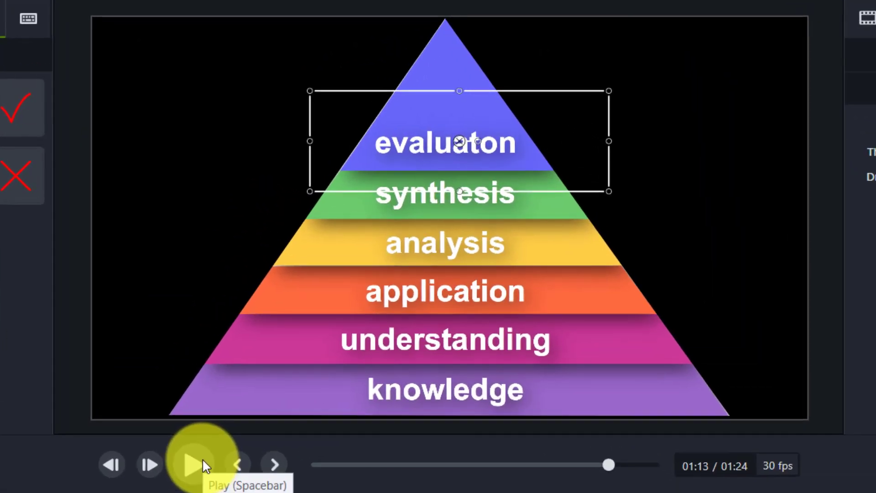
left_click(304, 332)
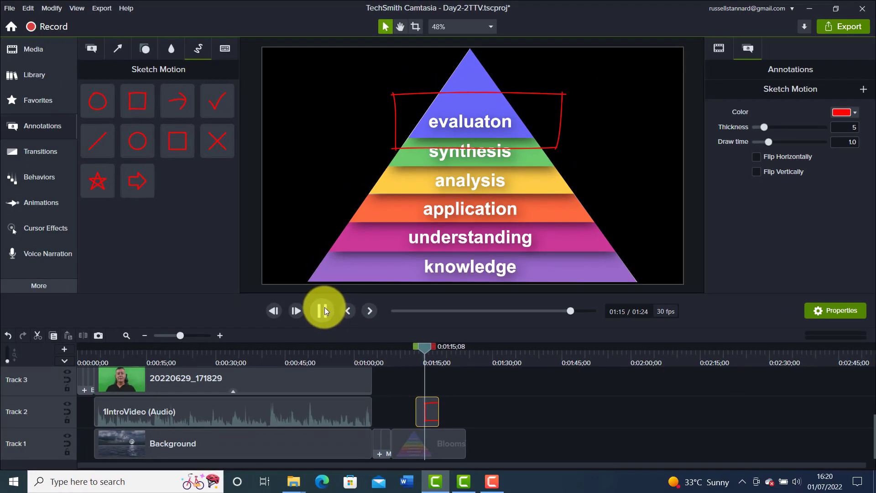
left_click(246, 403)
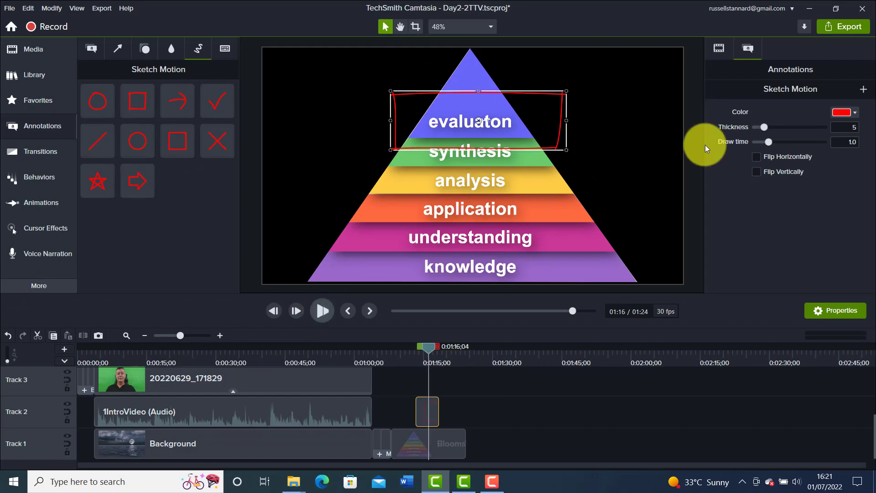
Recolour the sketch rectangle bright green (#00FF24) and play back the timeline.
left_click(855, 112)
left_click(856, 206)
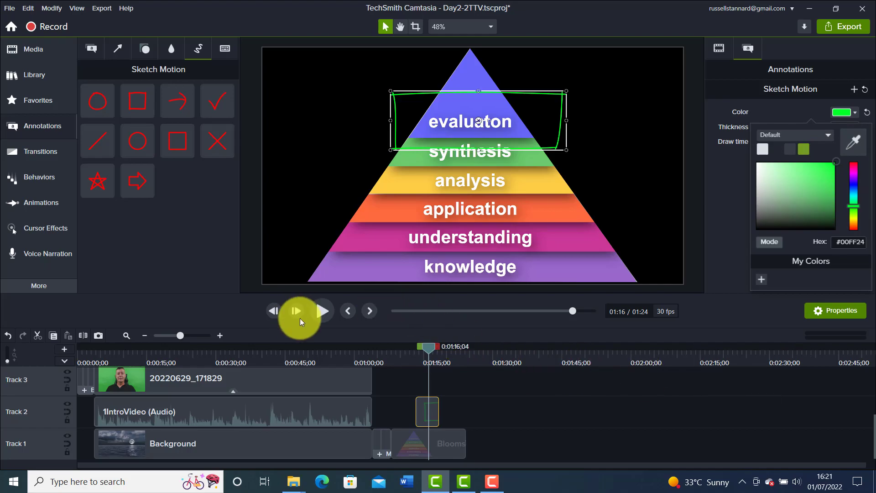
left_click(541, 409)
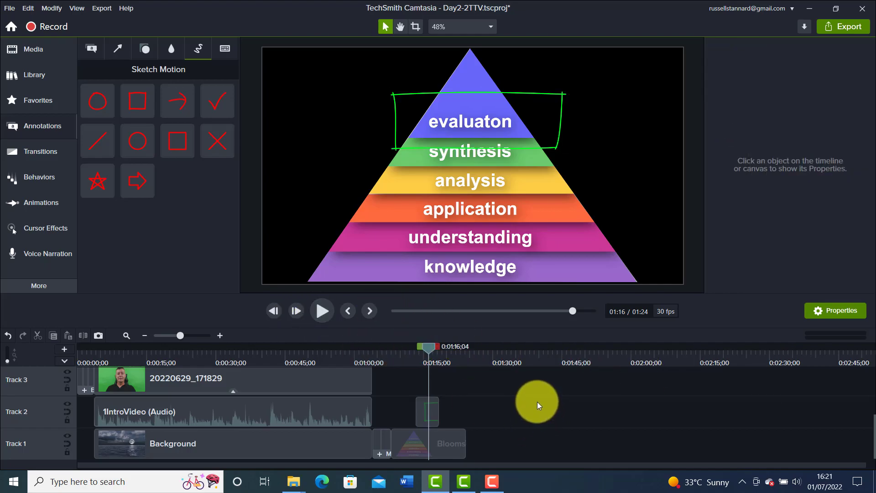
left_click(329, 311)
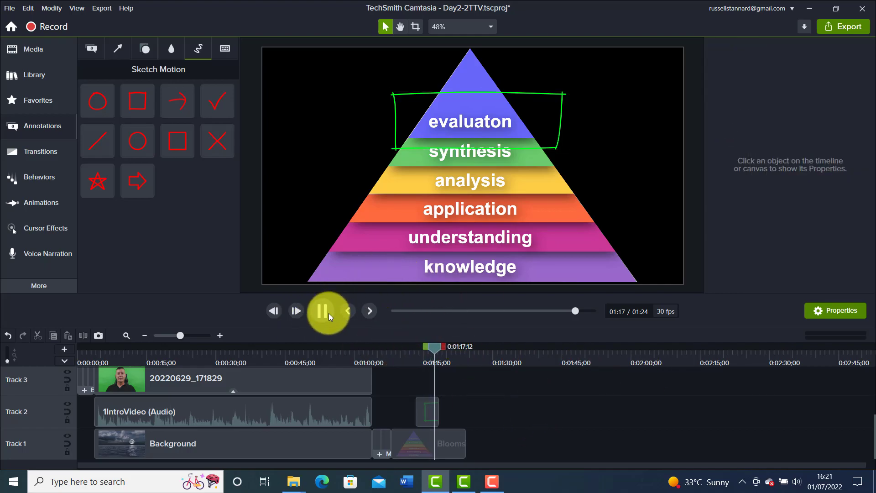
left_click(329, 313)
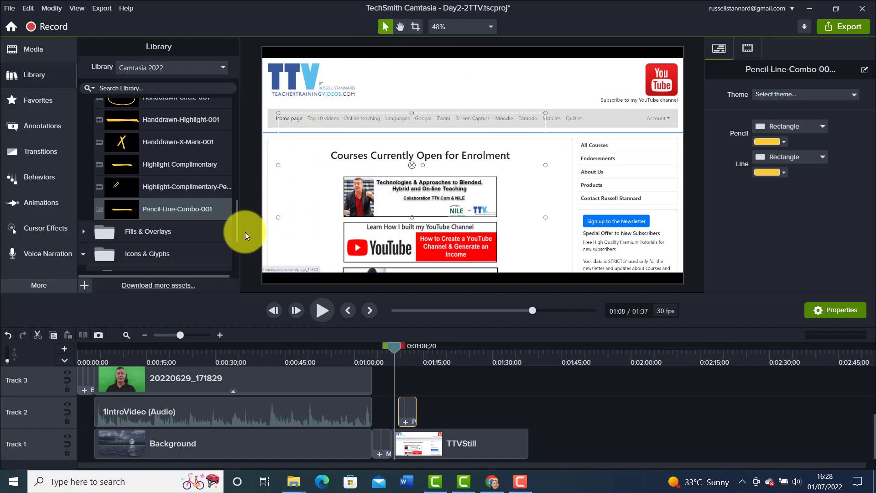
Browse the Hand Drawn assets under Expressive Animations in the Camtasia 2022 library, down to Pencil-Line-Combo-001.
scroll(244, 228, "up", 1)
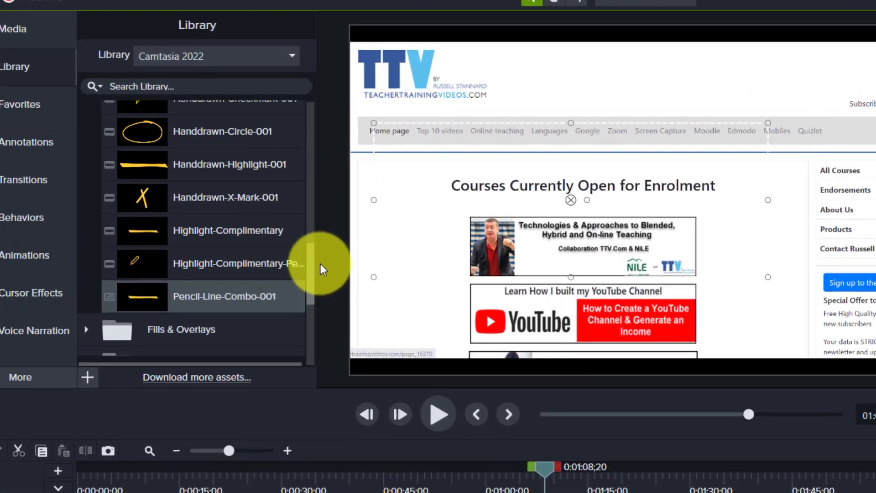
scroll(320, 264, "up", 6)
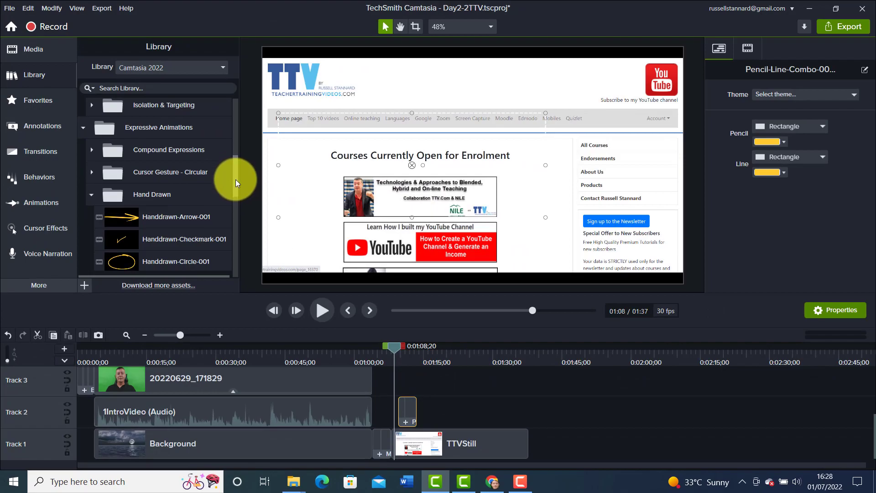
left_click_drag(236, 179, 246, 213)
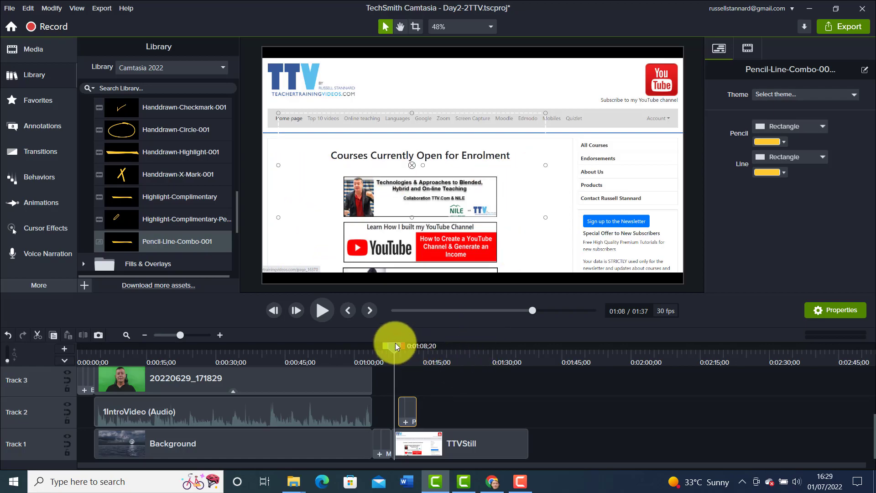
Preview the Pencil-Line-Combo-001 animation from 0:01:09;02 and shift it slightly right beneath the "Courses Currently Open for Enrolment" heading.
left_click_drag(395, 346, 397, 346)
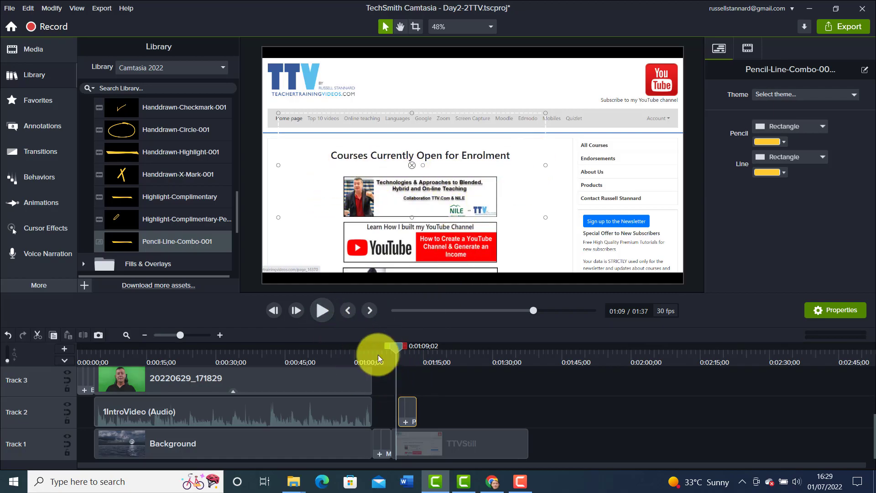
left_click(319, 305)
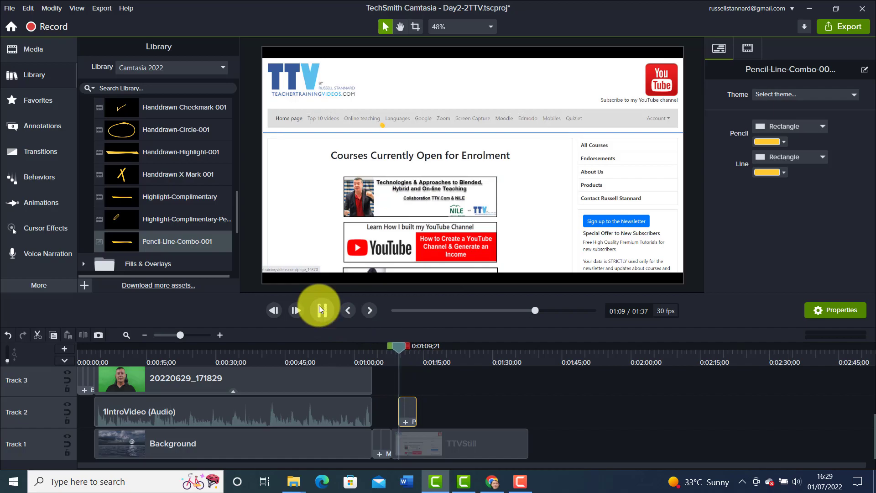
left_click(321, 310)
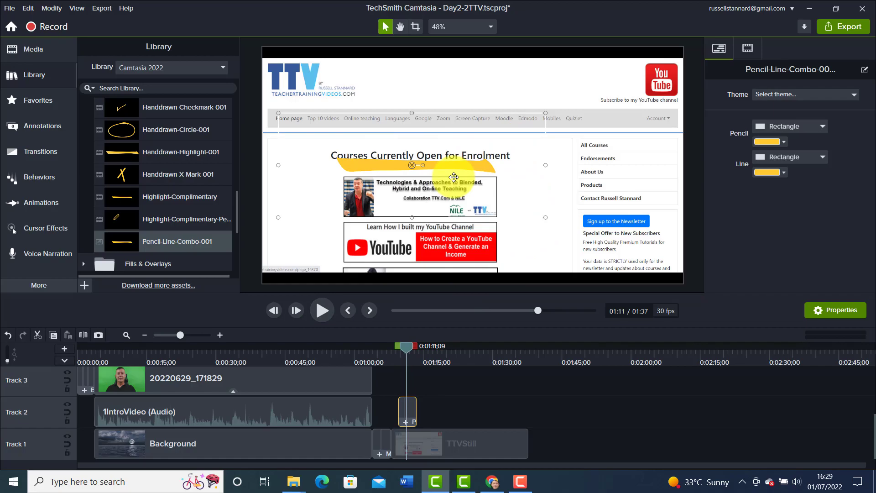
left_click_drag(449, 174, 455, 178)
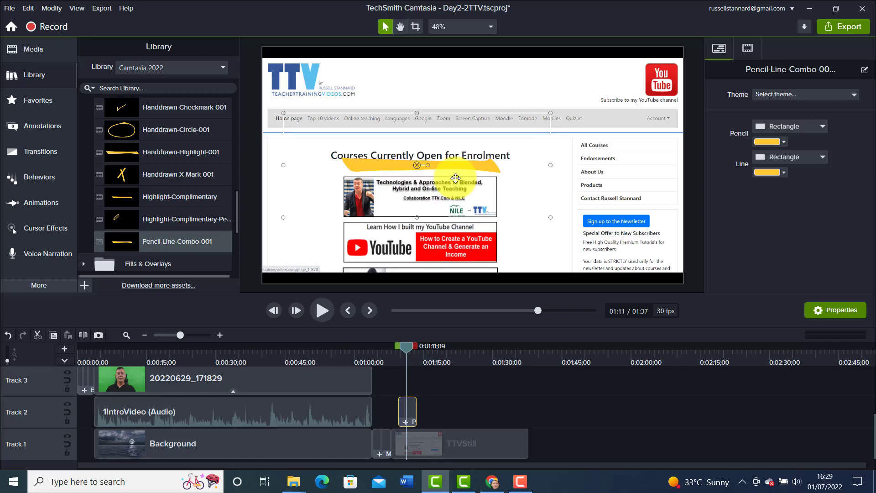
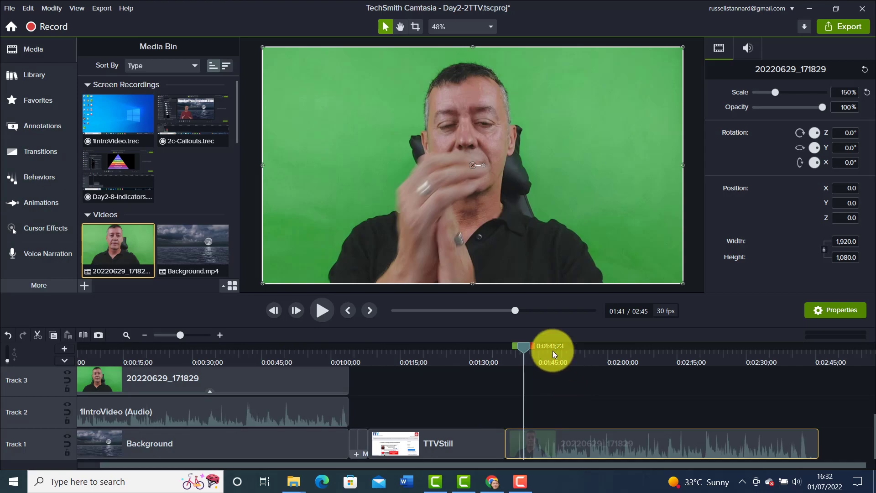
Apply the Device Frame visual effect to the green-screen clip that follows TTVStill on Track 1.
left_click_drag(528, 347, 562, 351)
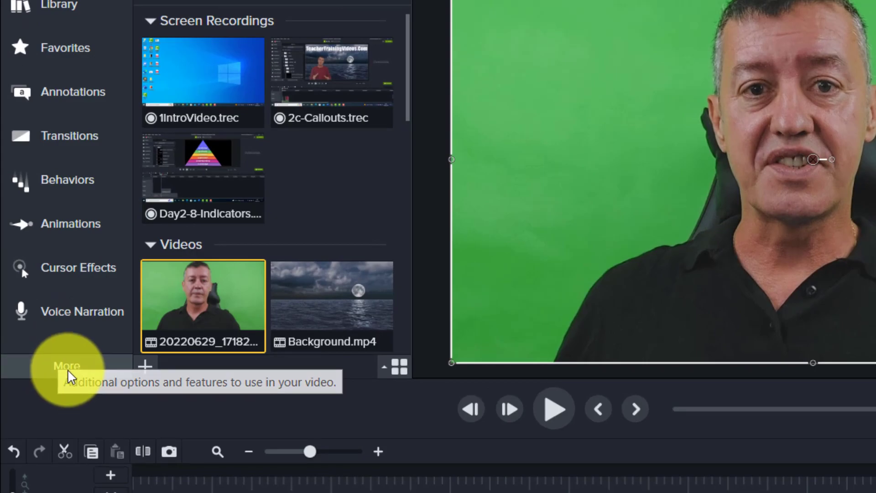
left_click(63, 363)
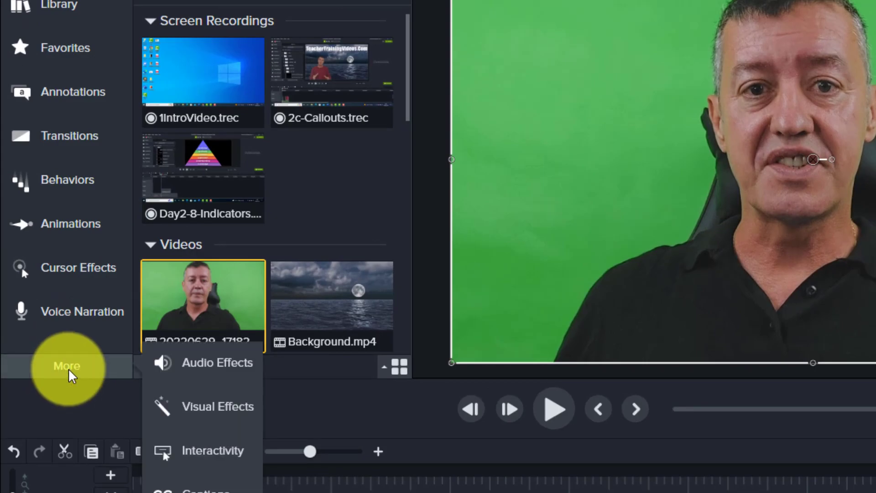
left_click(172, 406)
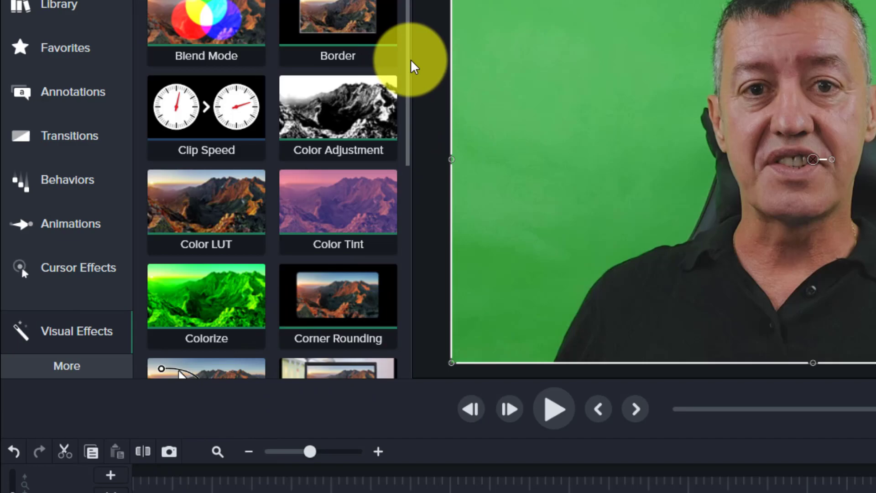
left_click_drag(411, 78, 434, 173)
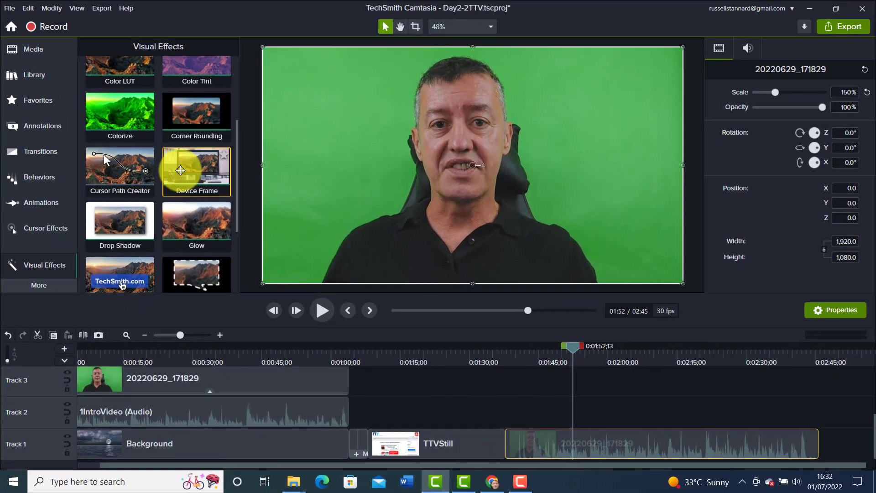
left_click_drag(337, 178, 625, 445)
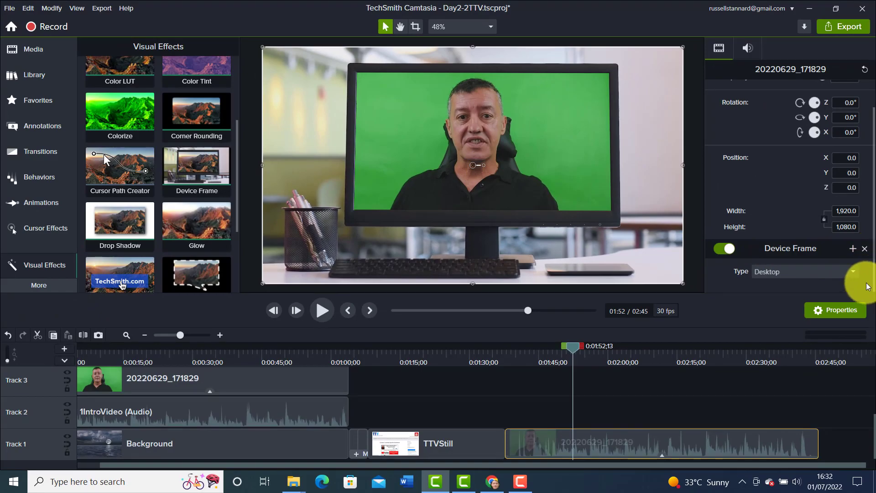
Change the device frame type to MacBook Pro and then to iPhone.
left_click(853, 271)
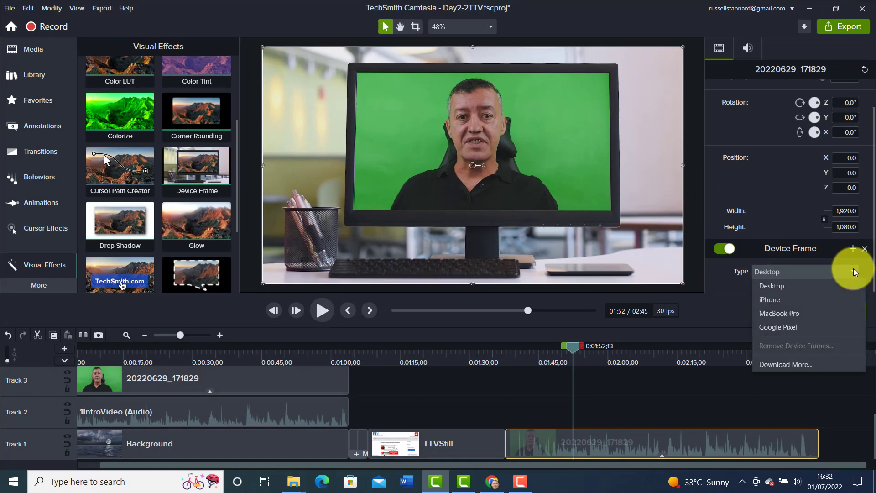
left_click(776, 314)
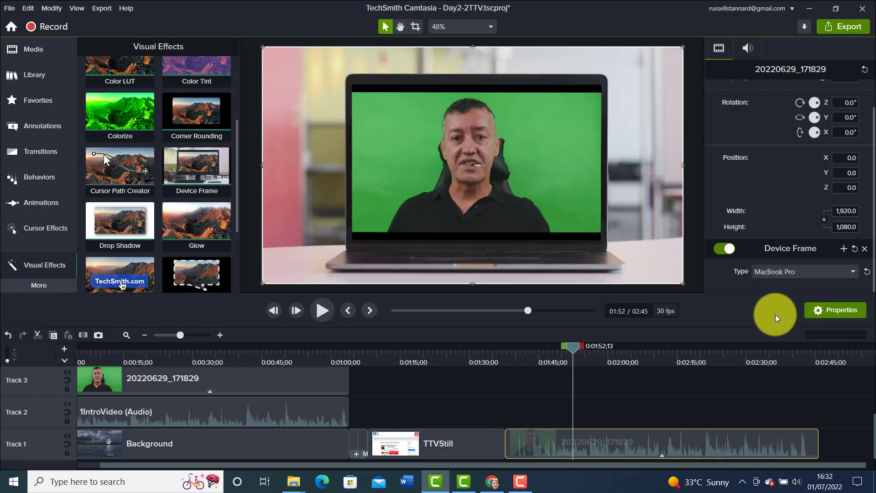
left_click(854, 272)
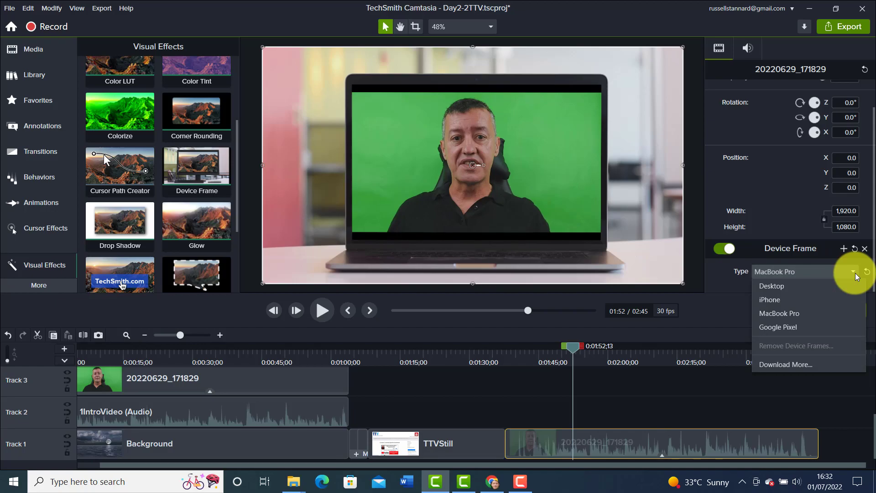
left_click(775, 301)
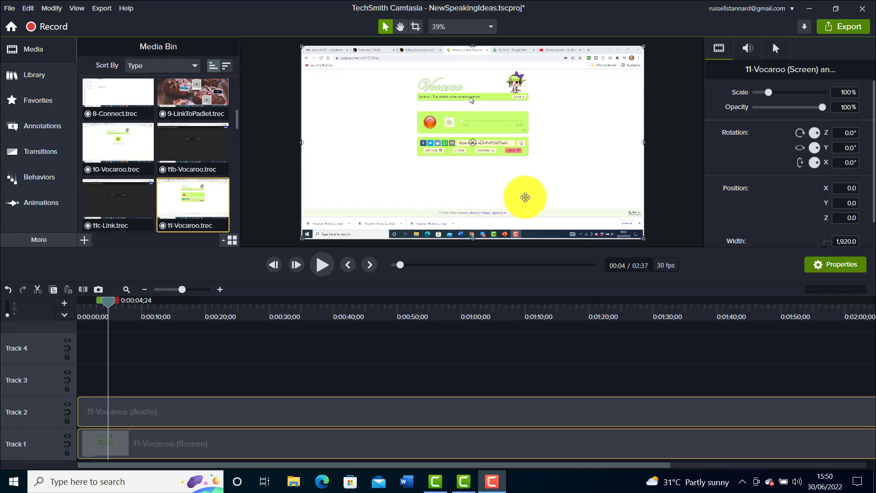
Play the 11-Vocaroo recording up to 0:00:07;01 and enlarge its cursor to a scale of 1,011%.
left_click_drag(398, 247, 377, 315)
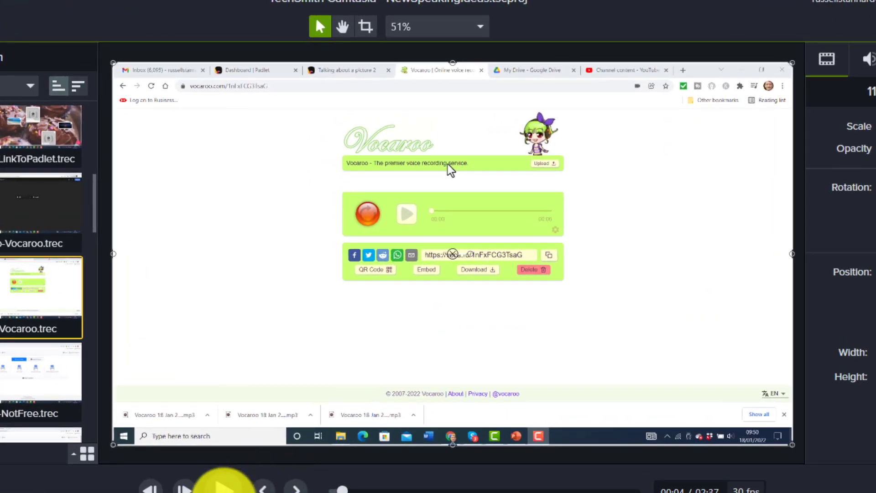
left_click(272, 412)
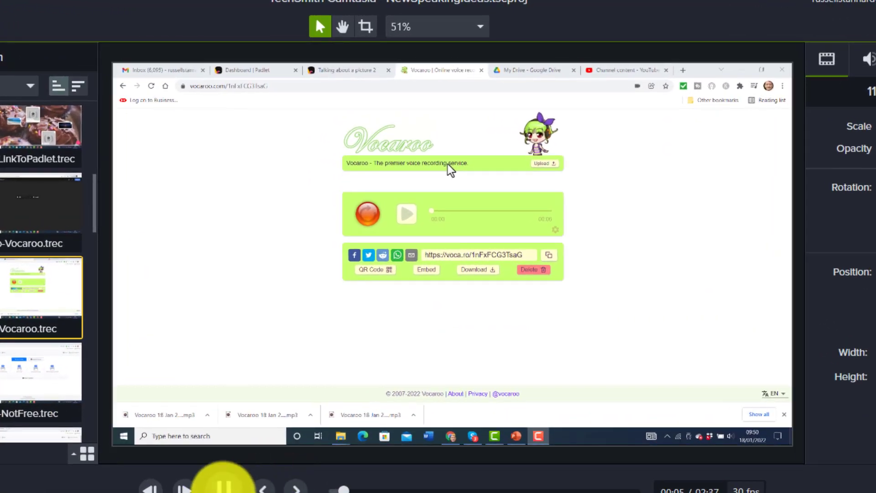
left_click(223, 485)
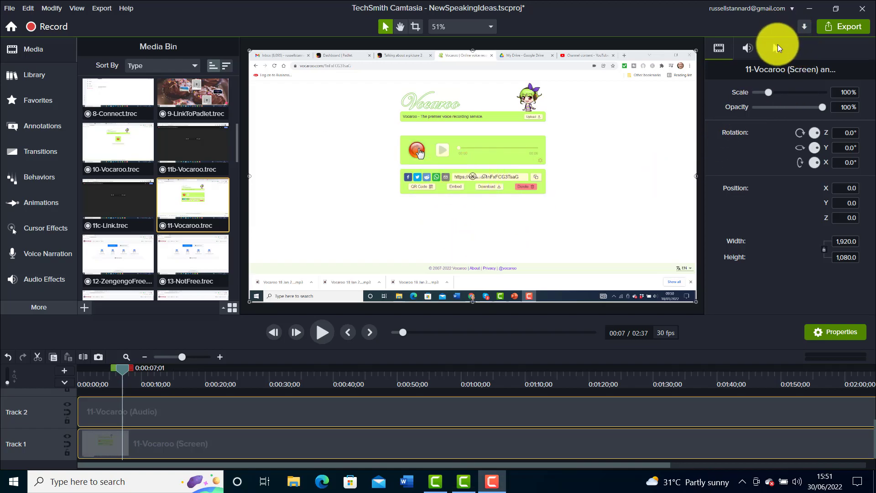
left_click(774, 49)
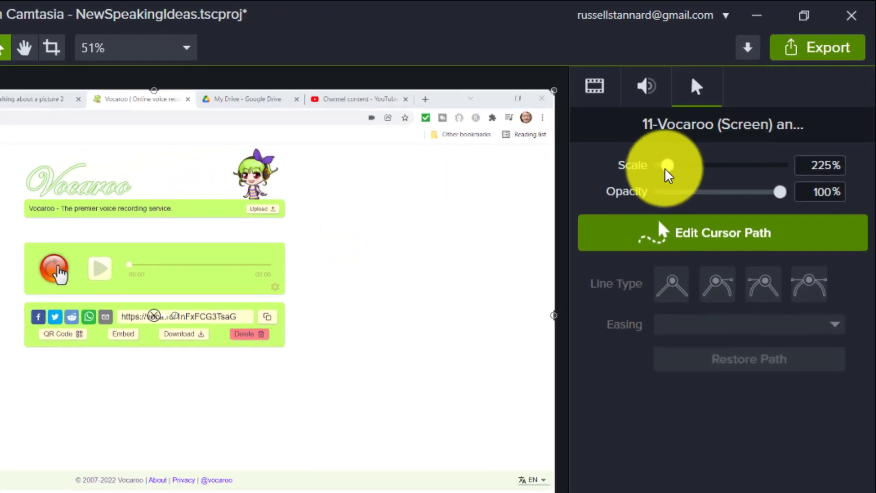
left_click_drag(666, 169, 716, 172)
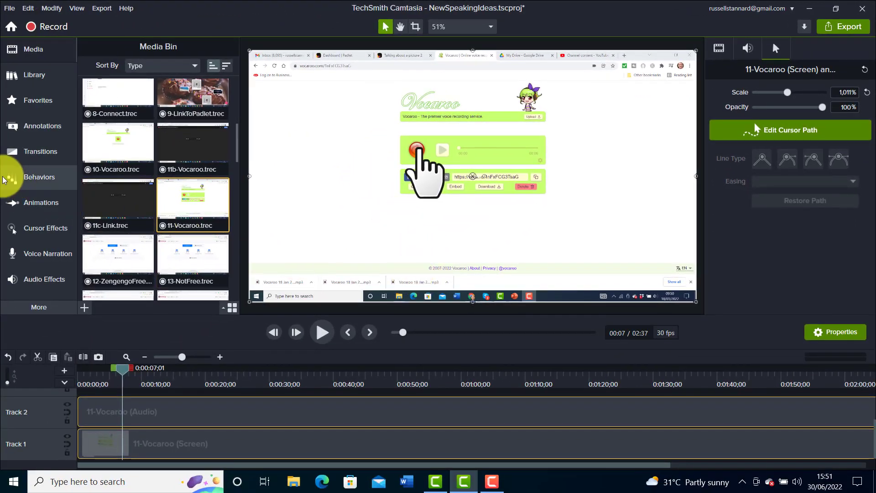
Add a Highlight cursor effect to the 11-Vocaroo recording, coloured purple (#5A00FF) with 59% opacity.
left_click(59, 235)
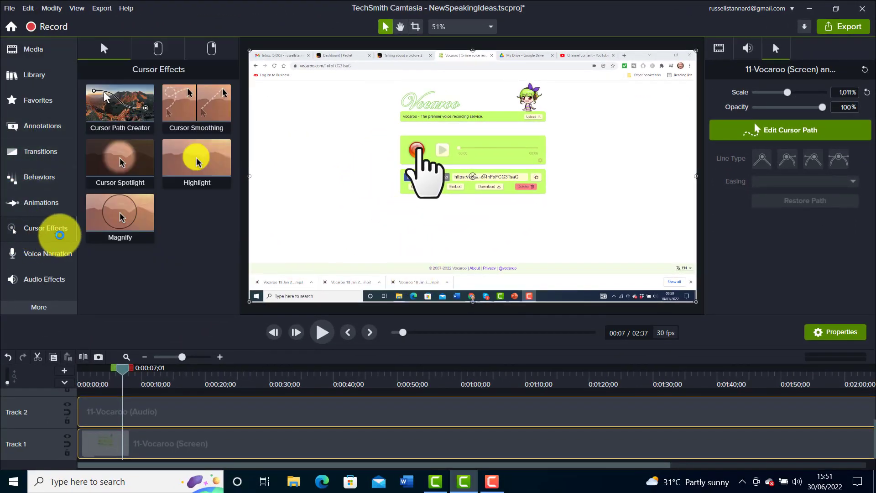
left_click_drag(196, 165, 280, 447)
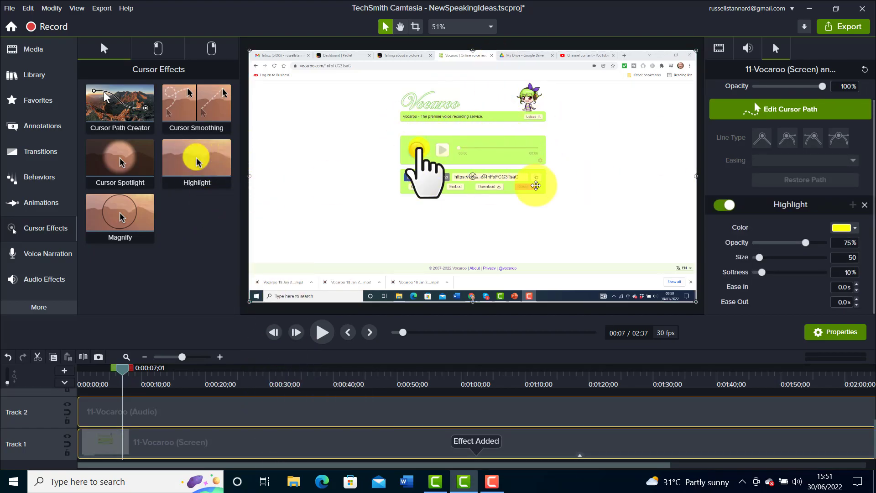
left_click(855, 230)
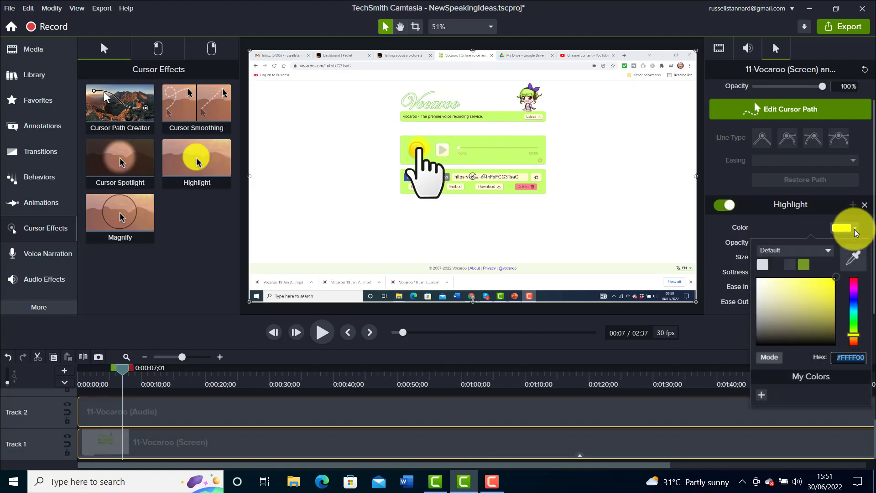
left_click(853, 296)
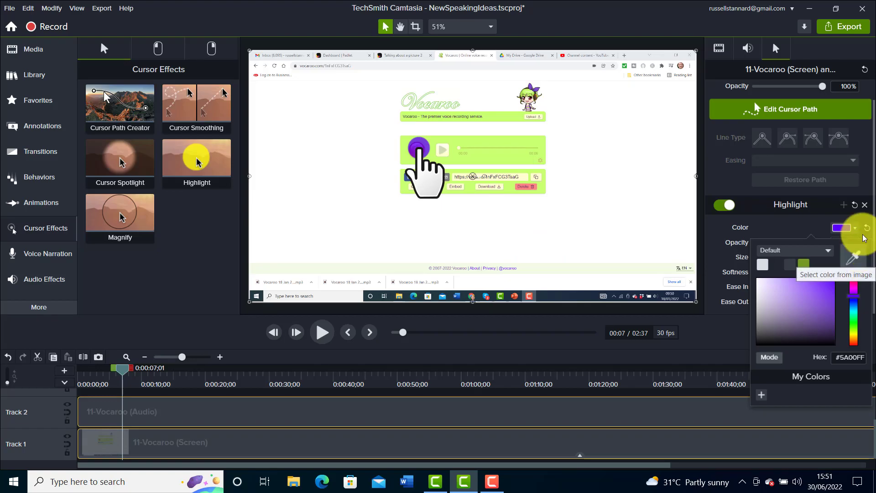
left_click(729, 338)
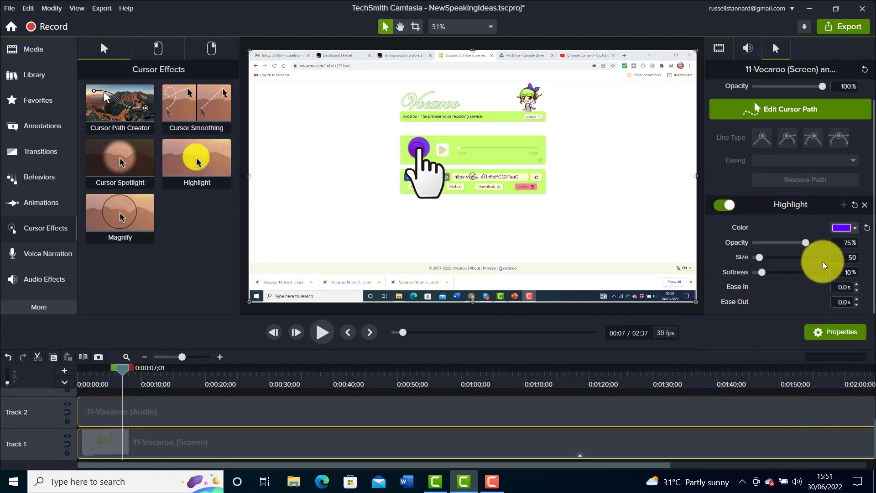
left_click_drag(808, 247, 796, 250)
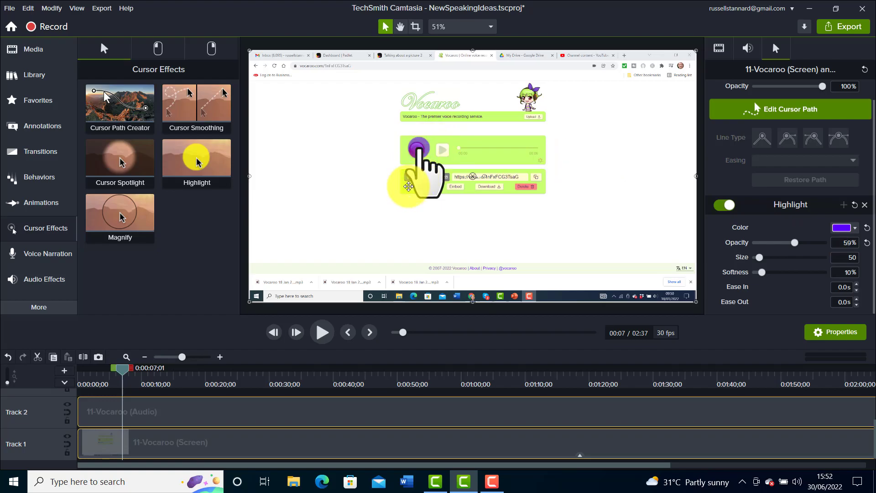
left_click_drag(408, 186, 399, 221)
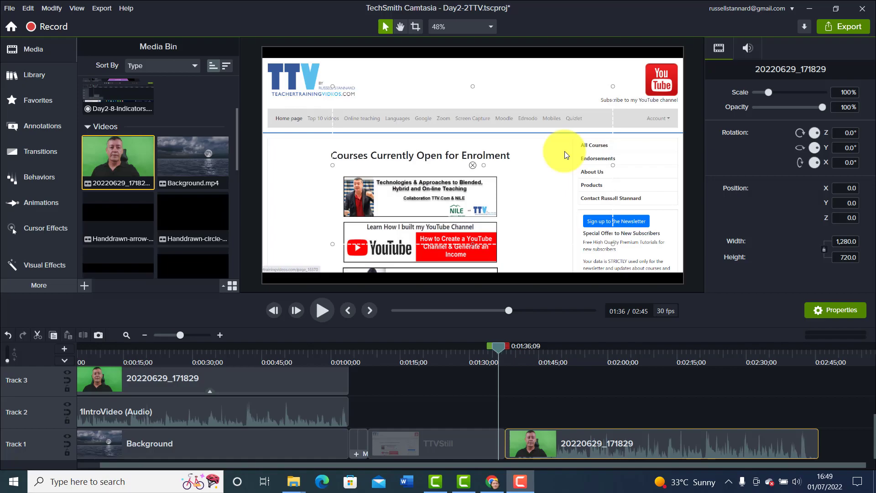
In the Day2-2TTV project, scale the green-screen clip after TTVStill to 150% so it fills the canvas.
left_click(32, 149)
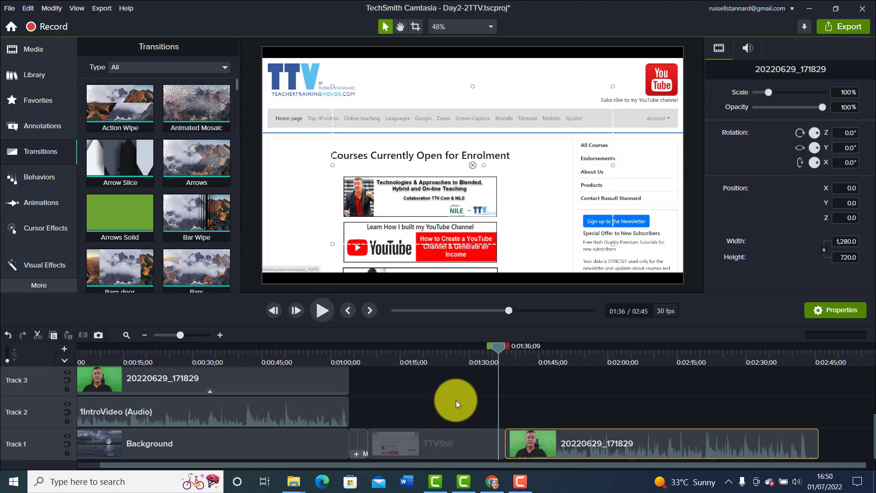
left_click_drag(453, 397, 540, 445)
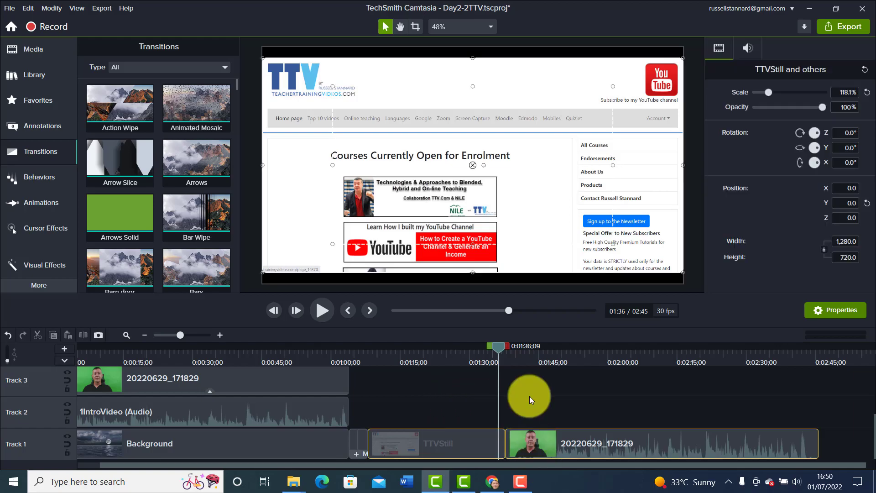
left_click_drag(499, 349, 518, 358)
left_click(493, 227)
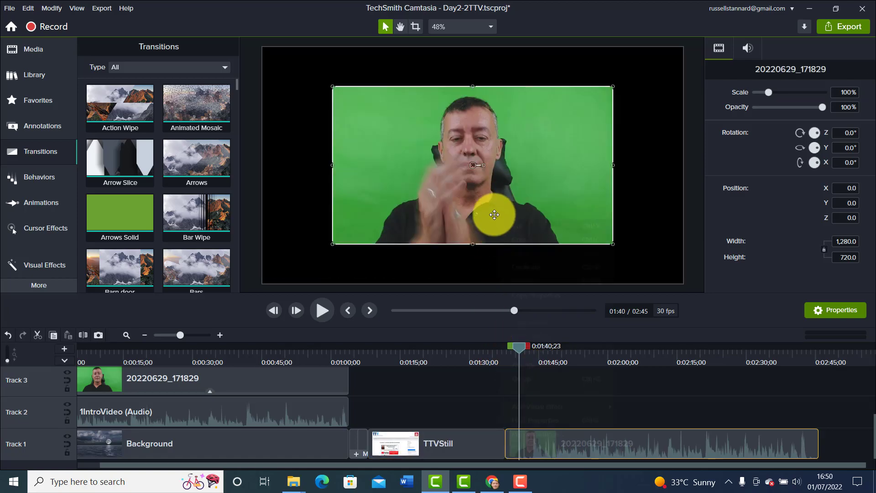
right_click(498, 220)
left_click(528, 353)
left_click(529, 353)
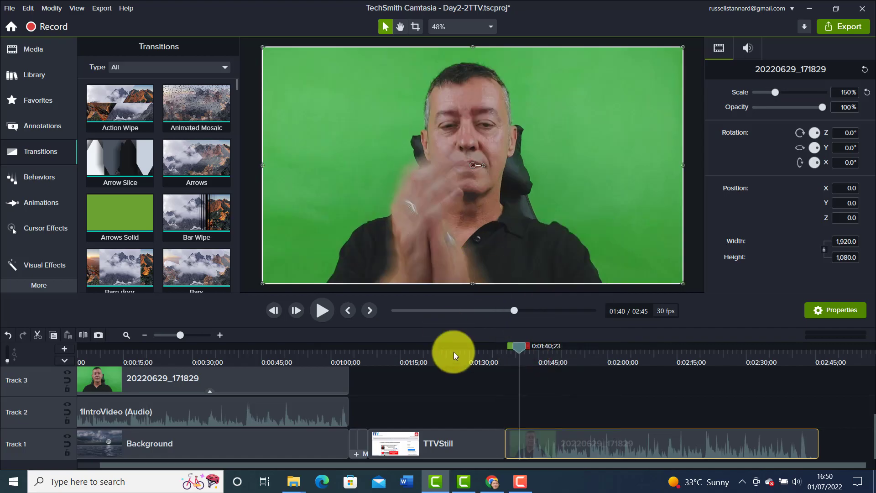
Add a Card Swap transition between TTVStill and the green-screen clip on Track 1.
left_click_drag(522, 349, 508, 351)
left_click_drag(495, 352, 496, 376)
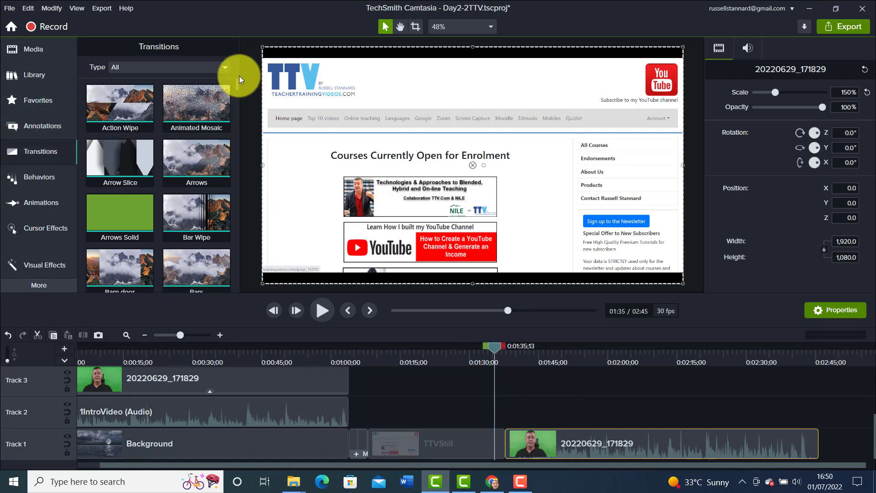
scroll(237, 83, "down", 3)
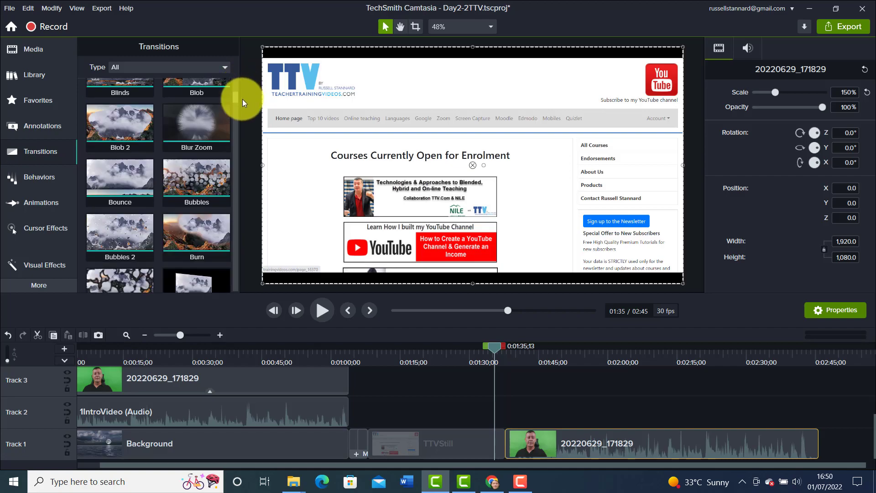
left_click_drag(242, 98, 248, 108)
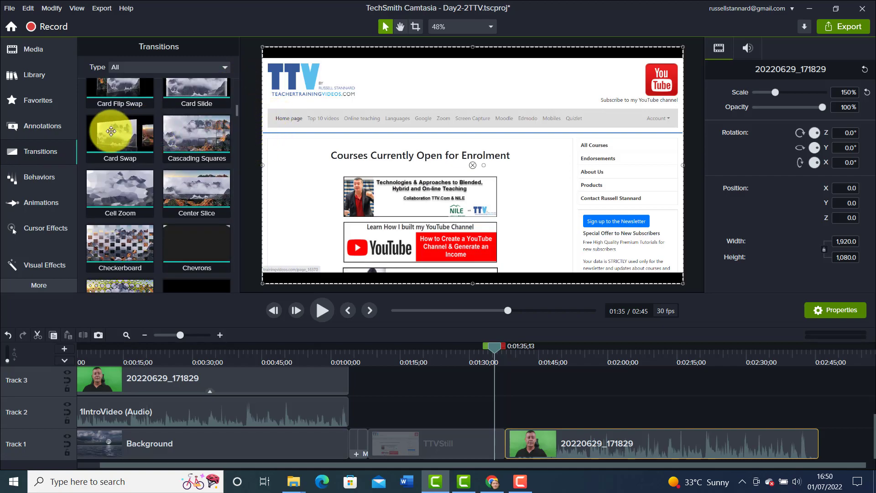
left_click_drag(107, 140, 509, 441)
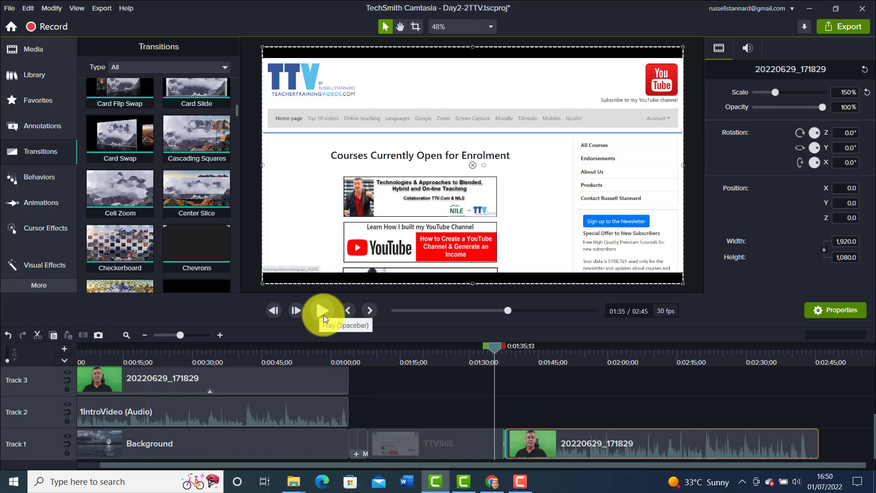
Play the timeline across the Card Swap transition to preview it.
left_click_drag(492, 347, 498, 349)
left_click(319, 310)
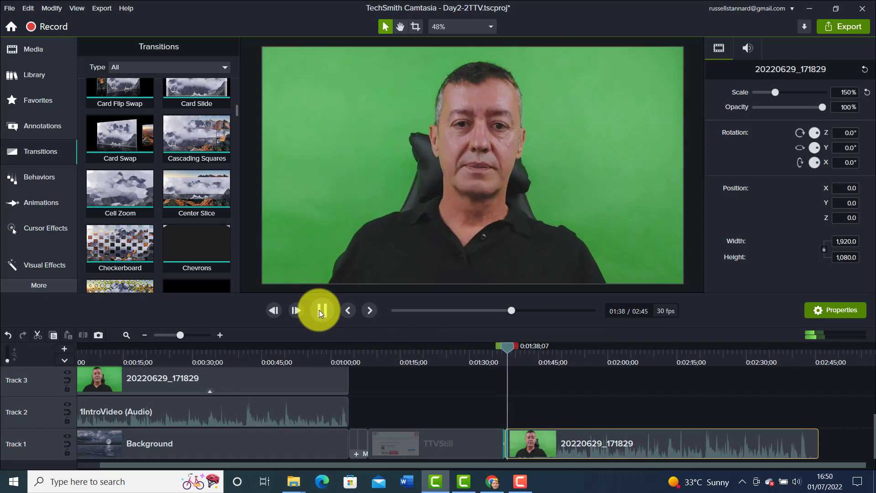
left_click(323, 306)
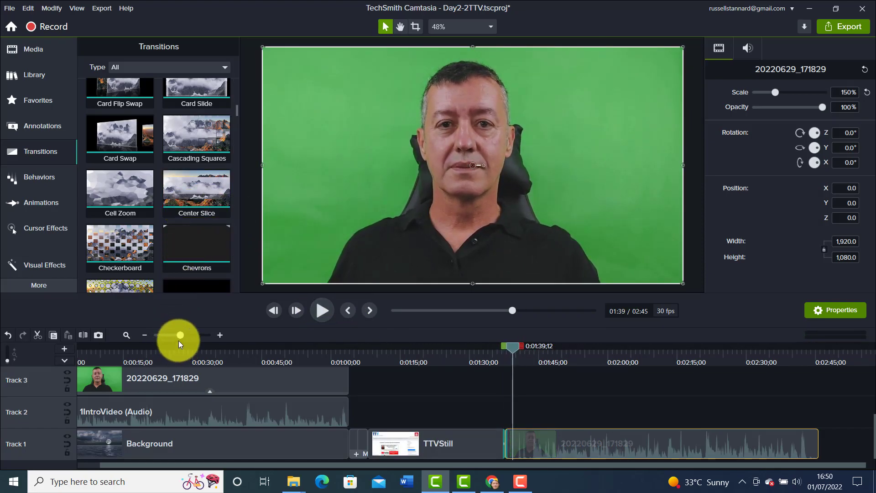
Change the transition between TTVStill and the green-screen clip on Track 1 to the 3D type Cube rotate.
left_click_drag(180, 335, 200, 335)
left_click_drag(517, 341, 384, 352)
left_click(367, 388)
left_click(387, 448)
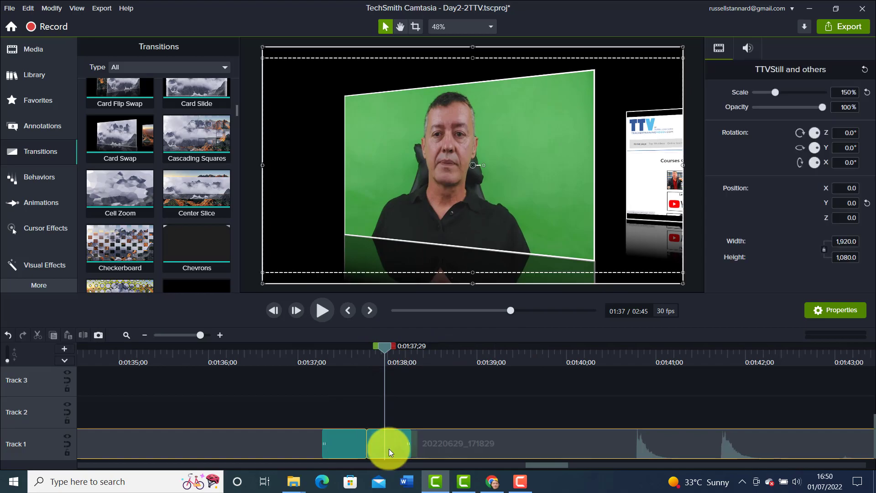
left_click(381, 446)
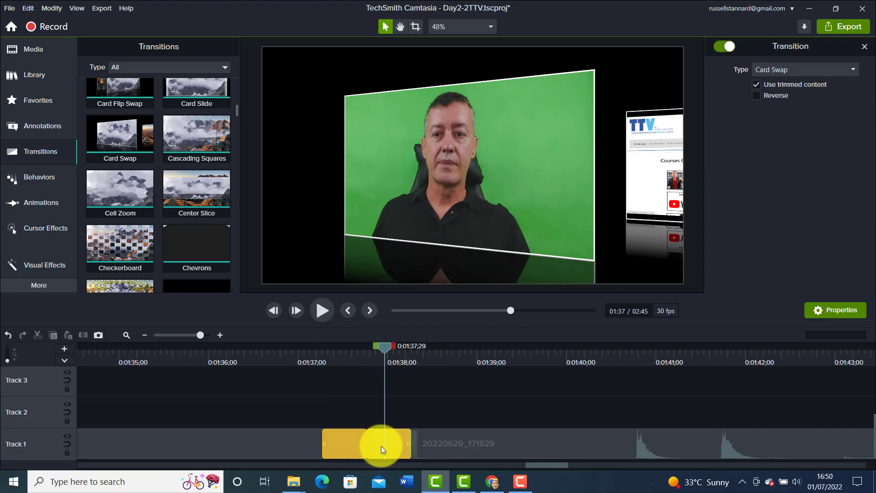
left_click(853, 69)
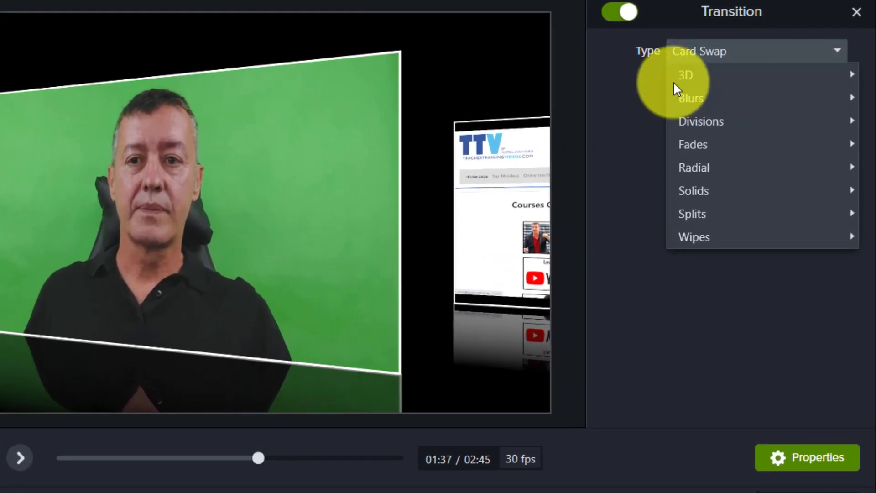
mouse_move(683, 81)
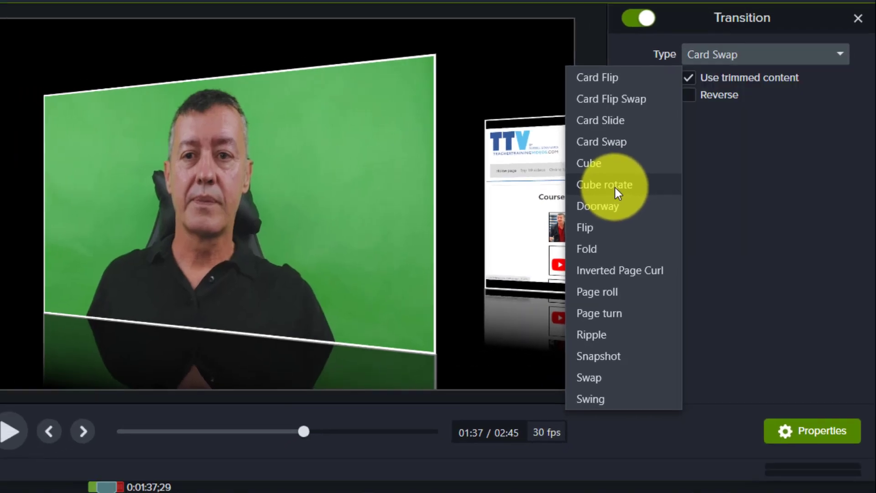
left_click(595, 197)
Play the timeline from about 1:37 across the Cube rotate transition to preview it.
left_click_drag(387, 346, 310, 346)
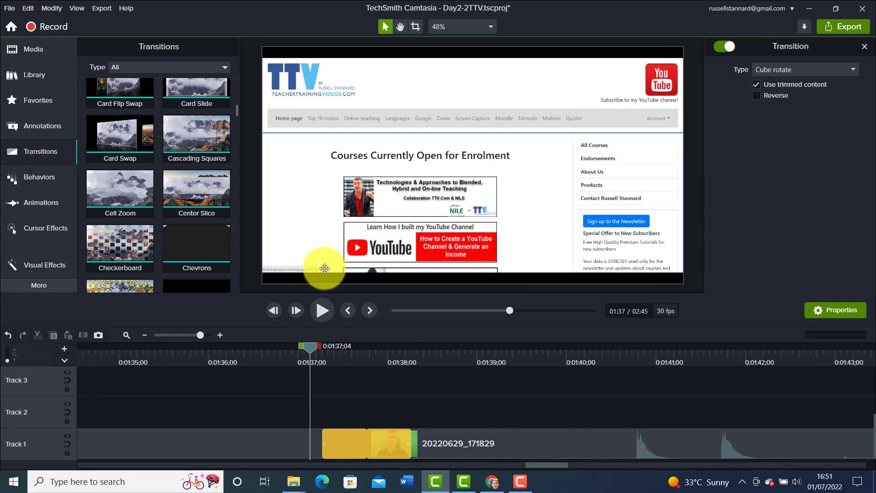
left_click(322, 310)
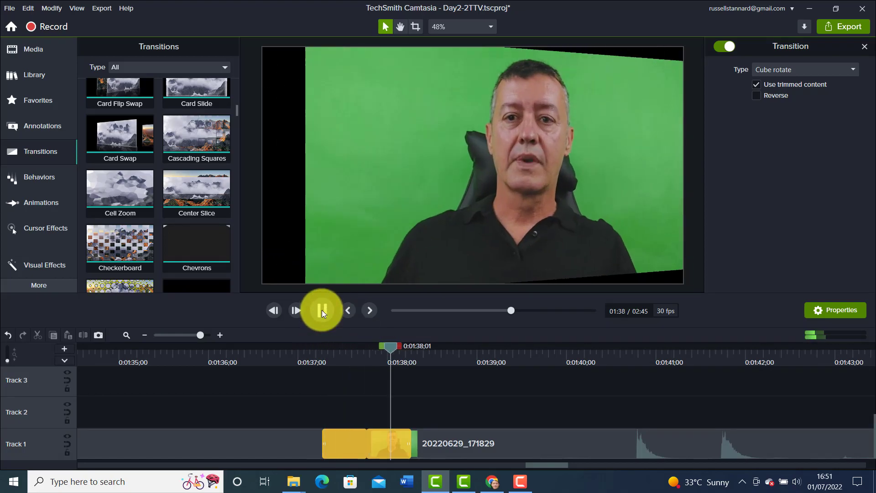
left_click(326, 306)
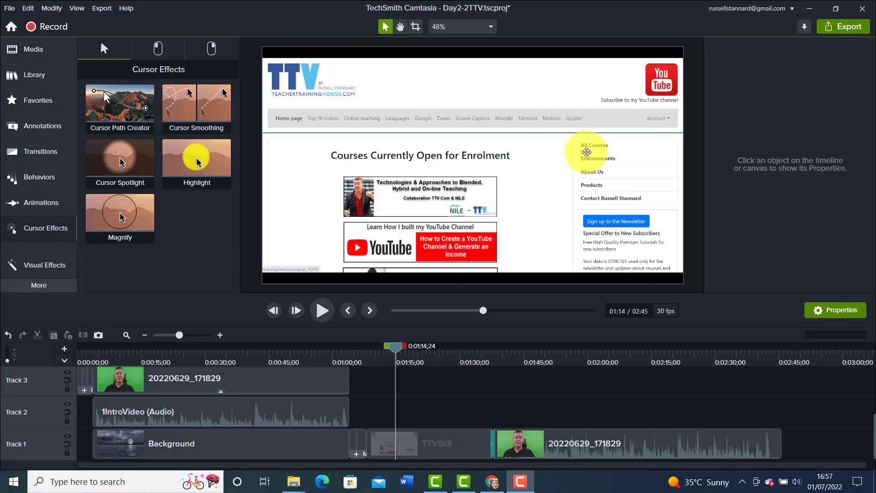
Move the green-screen clip after TTVStill up to Track 2 and place Background.mp4 beneath it on Track 1.
left_click_drag(396, 348, 482, 352)
left_click_drag(508, 378, 557, 381)
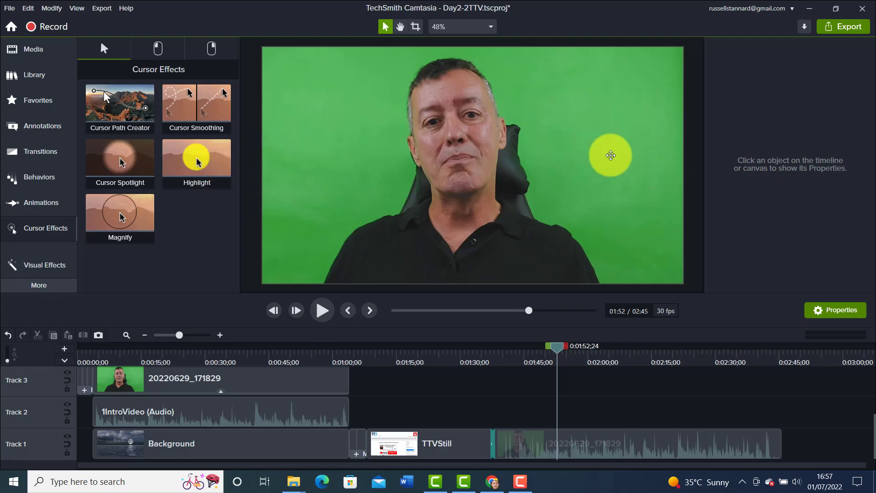
left_click_drag(557, 450, 560, 417)
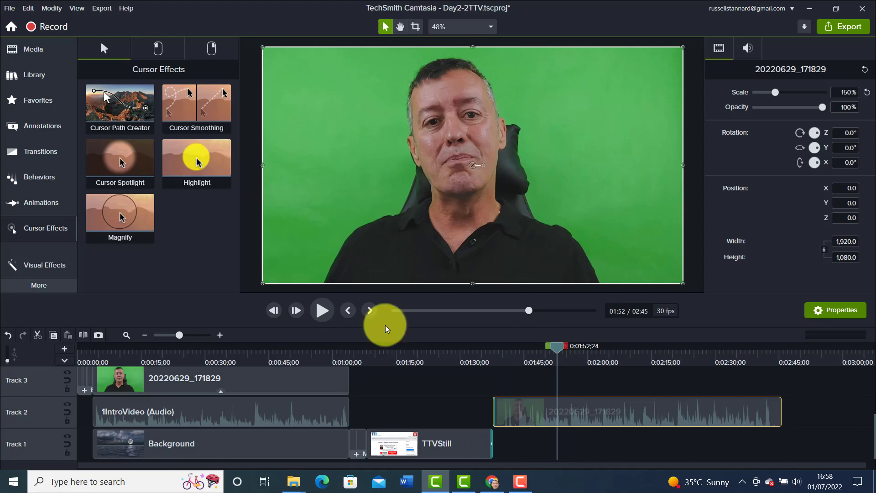
left_click(39, 49)
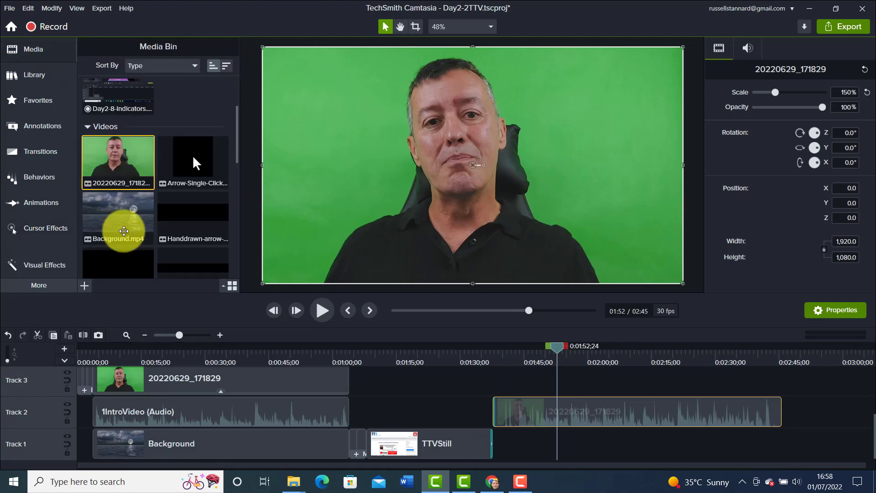
left_click_drag(110, 229, 442, 440)
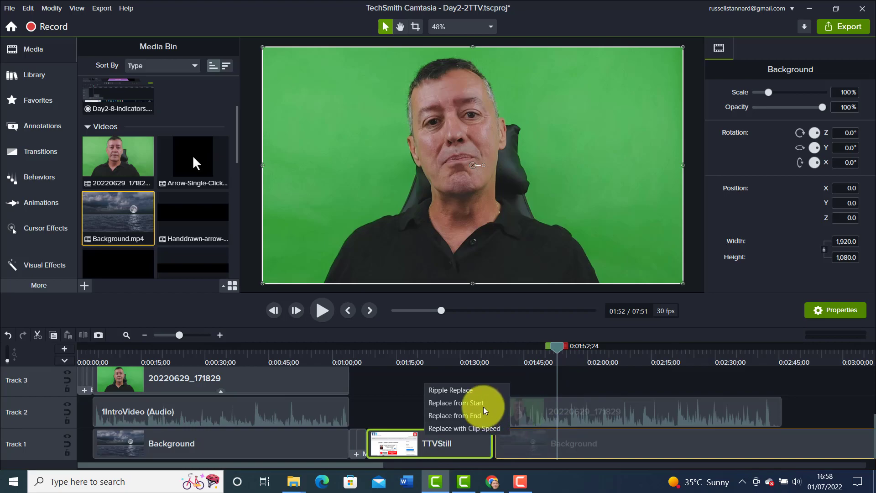
Apply the Remove a Color effect to the Track 2 green-screen clip, sampling the green backdrop as the colour.
left_click_drag(556, 349, 574, 350)
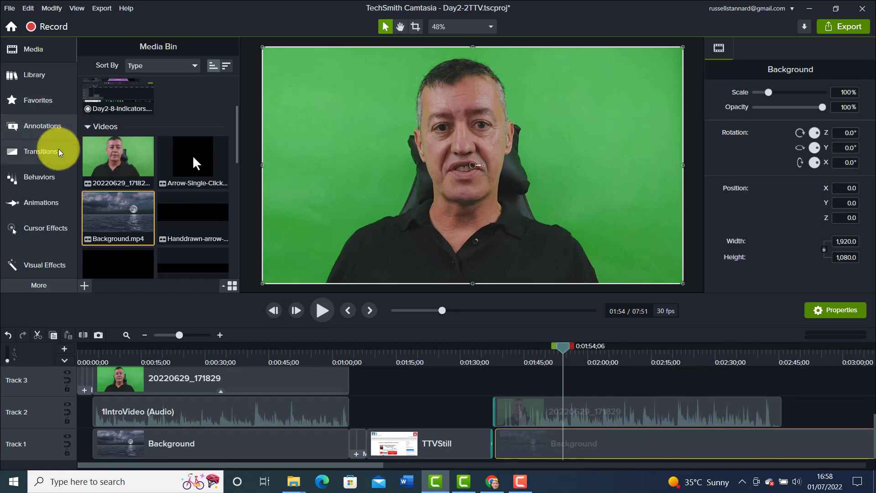
left_click(42, 265)
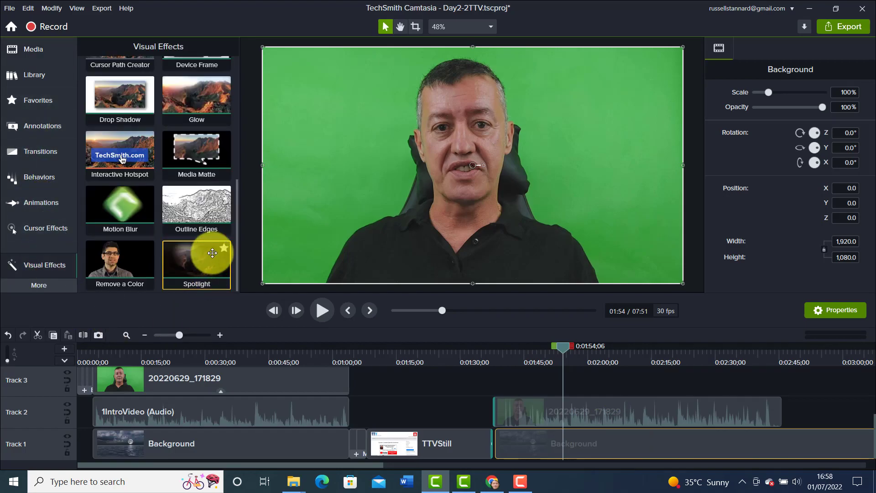
left_click_drag(119, 269, 391, 170)
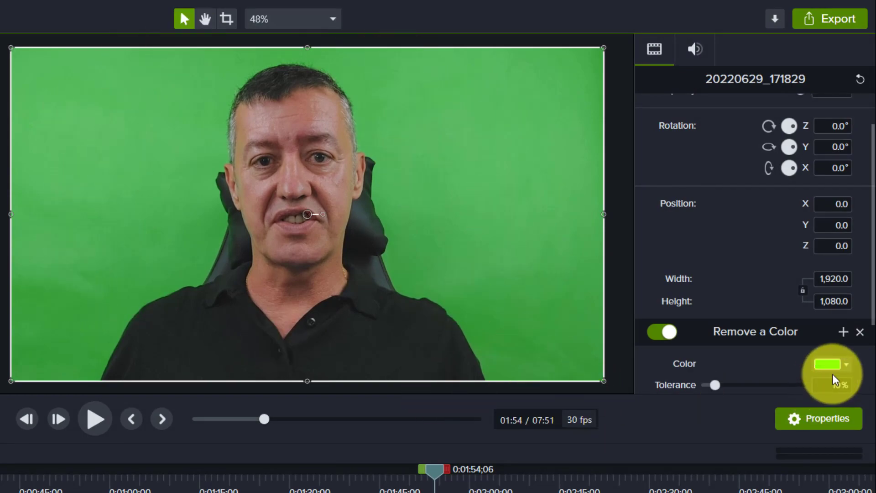
left_click(847, 365)
left_click(845, 405)
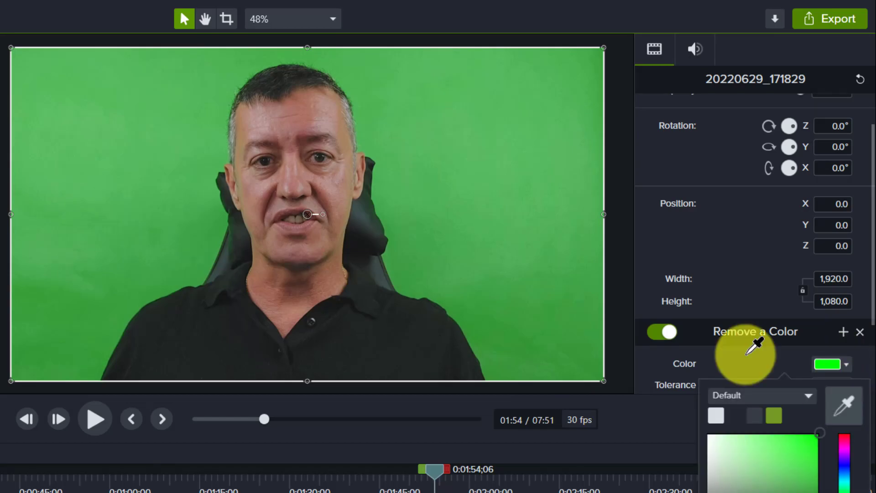
left_click(414, 271)
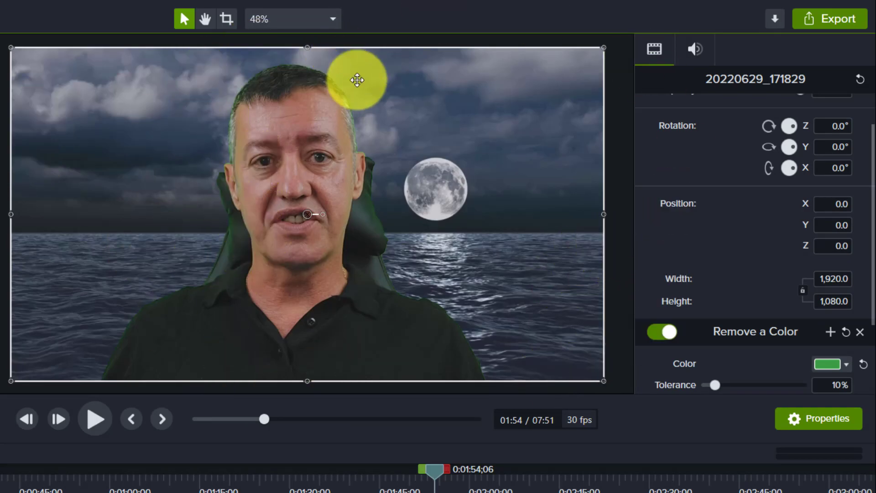
Preview the keyed clip over the Background video, and delete its Remove a Color effect.
left_click(100, 424)
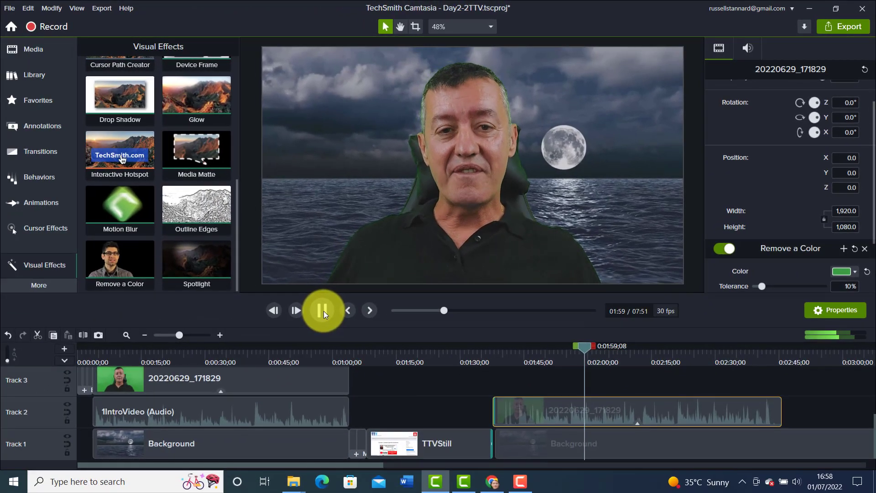
left_click(324, 311)
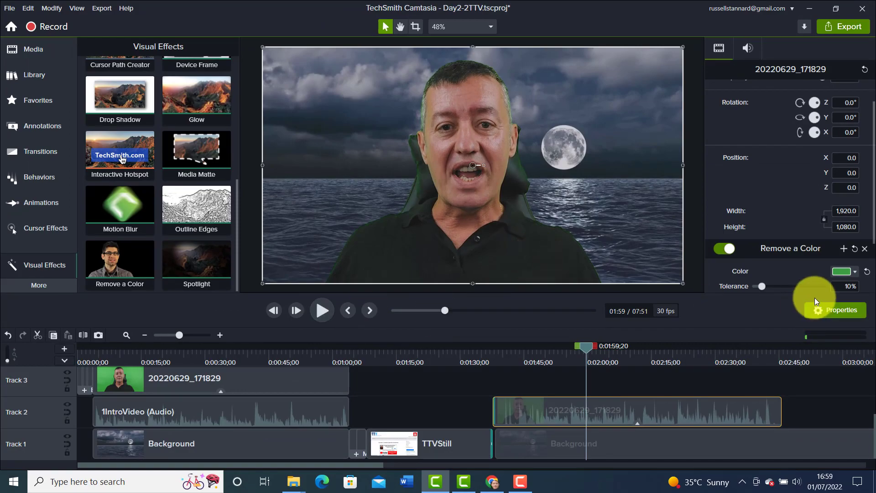
left_click(865, 249)
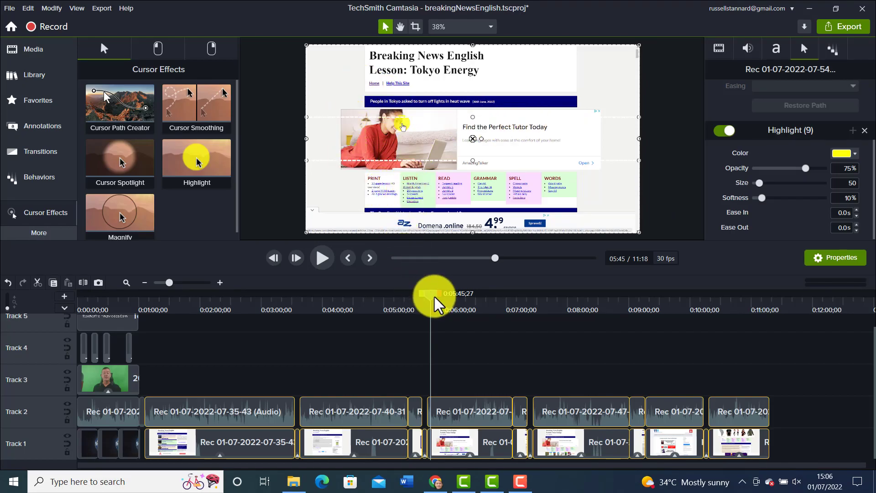
In the breakingNewsEnglish project, add a 159% zoom on the dictation exercise at about 5:55 and scale back to fit at about 7:01.
left_click_drag(434, 297, 432, 299)
left_click_drag(433, 305, 444, 326)
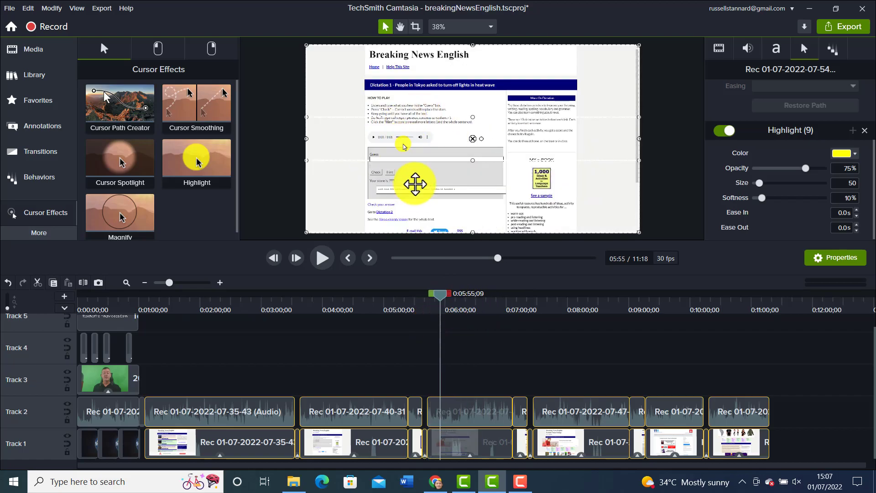
left_click_drag(446, 149, 443, 128)
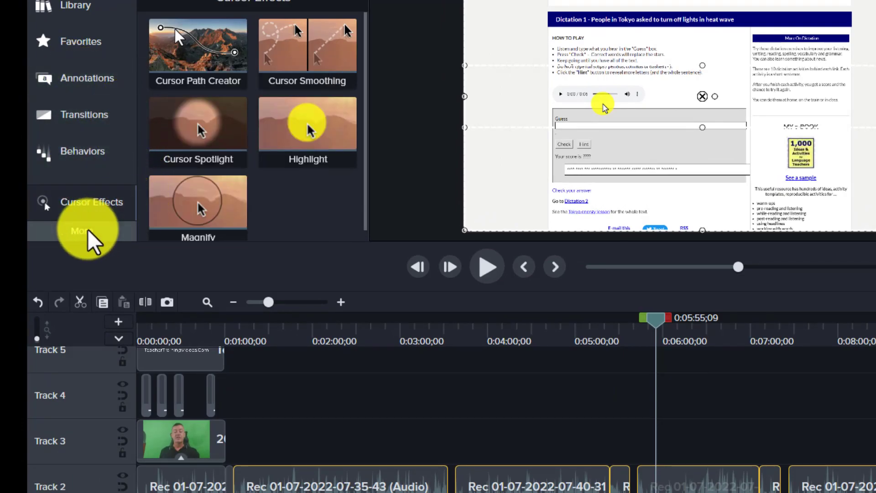
left_click(73, 238)
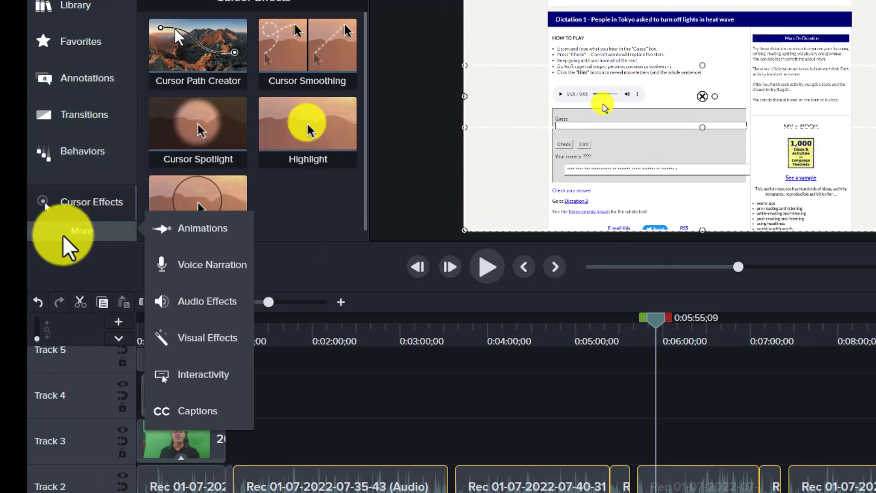
left_click(200, 239)
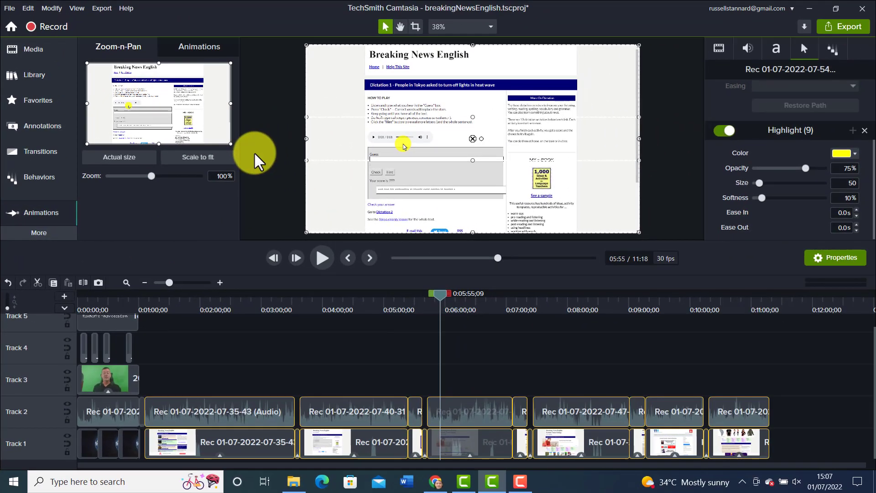
left_click_drag(151, 176, 179, 176)
left_click_drag(186, 122, 178, 132)
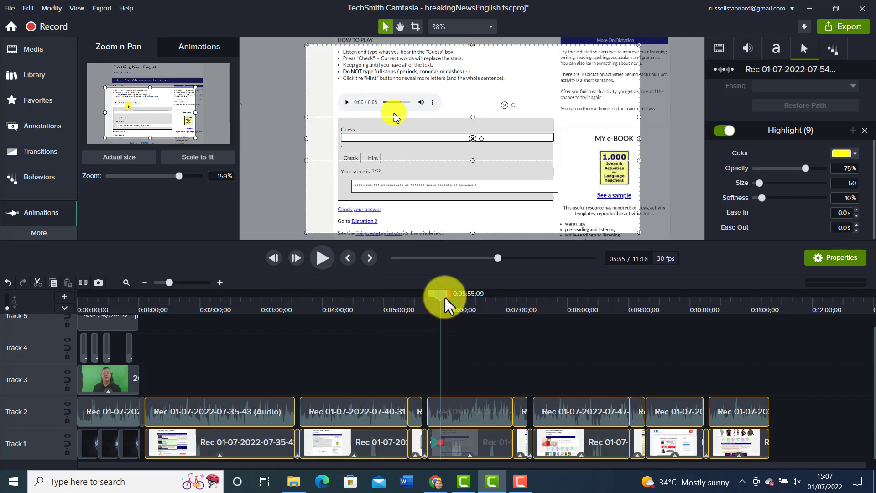
left_click_drag(442, 305, 509, 324)
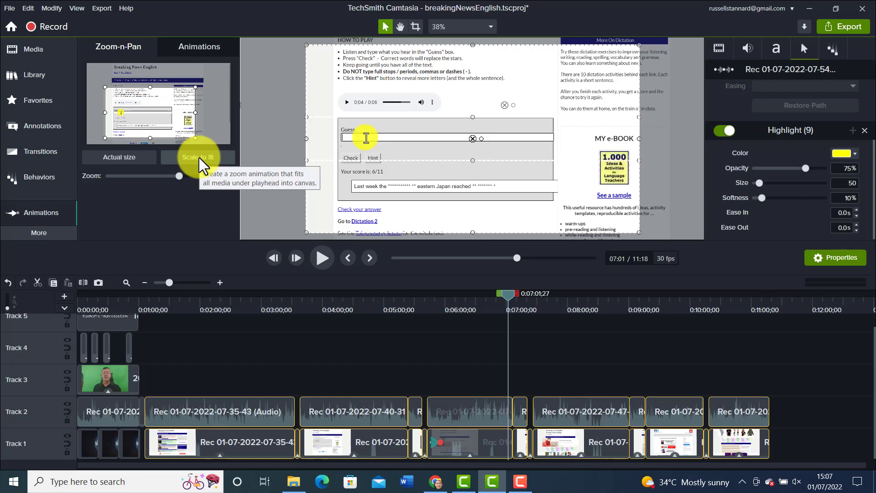
left_click(314, 229)
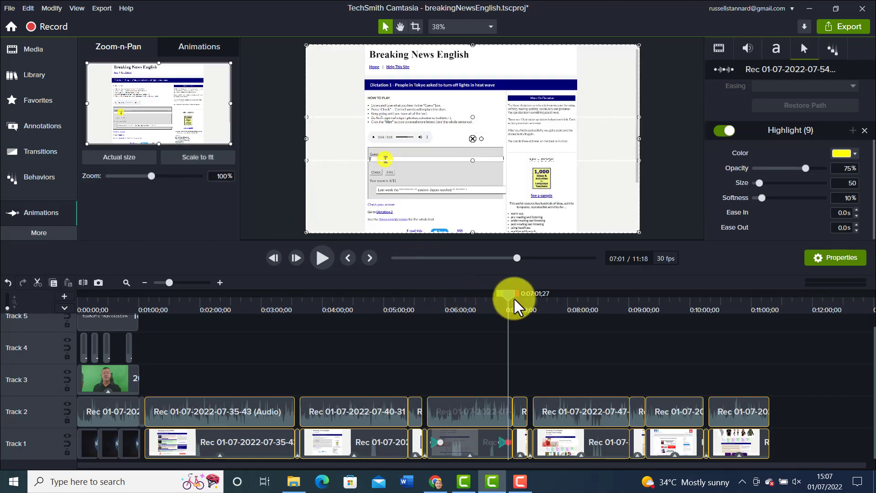
Add a 183% zoom on the spelling exercise's Words section at about 7:44 and scale back to fit at about 8:04.
left_click_drag(510, 297, 553, 338)
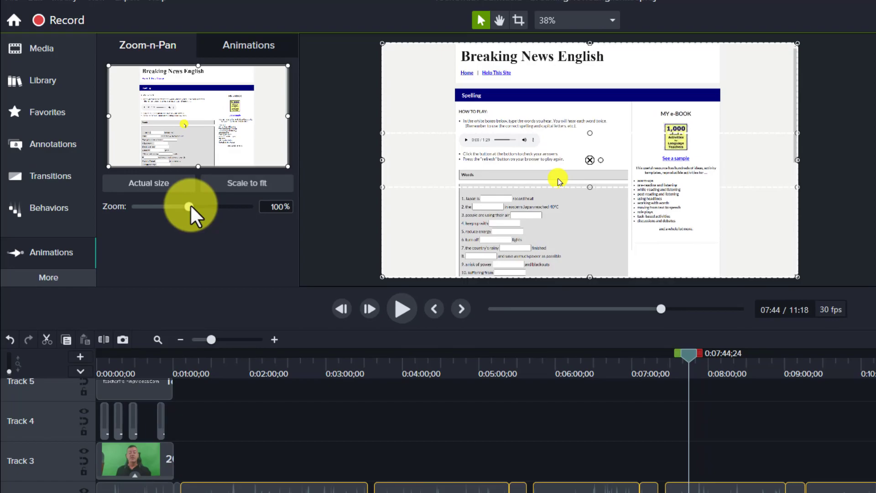
left_click_drag(152, 176, 158, 176)
left_click_drag(198, 206, 240, 206)
left_click_drag(205, 112, 189, 140)
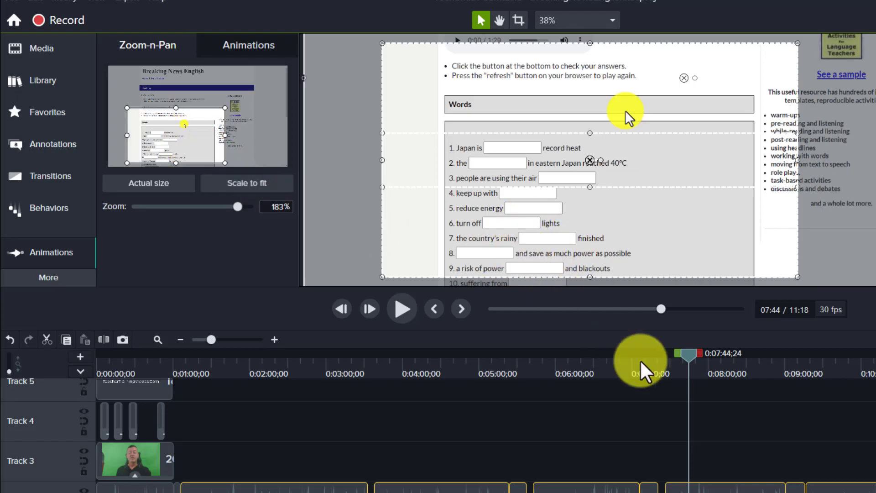
left_click_drag(689, 364, 719, 377)
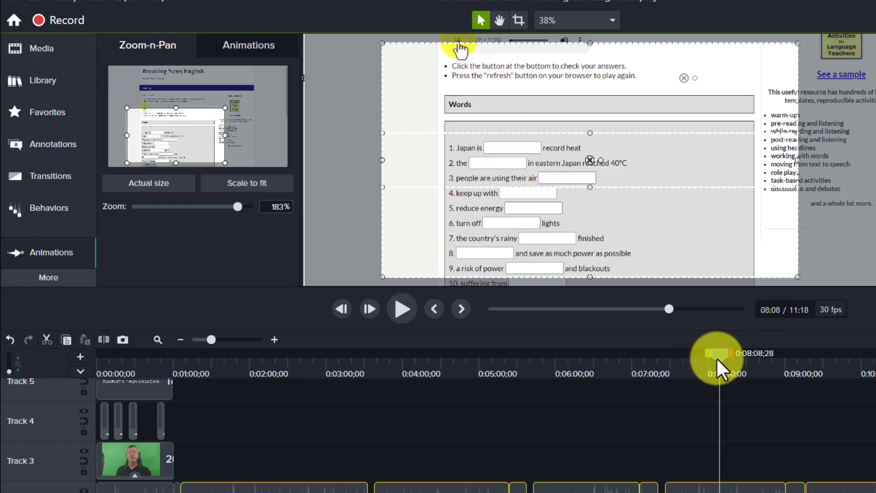
left_click_drag(717, 357, 711, 360)
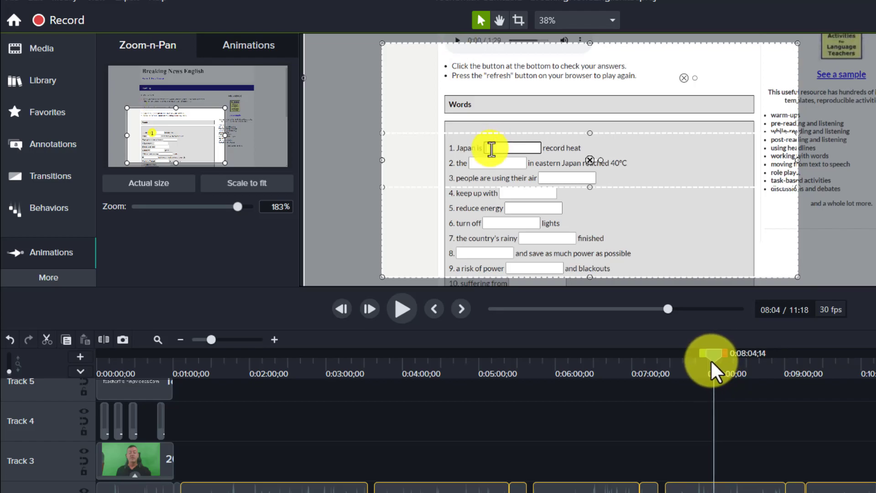
left_click(241, 187)
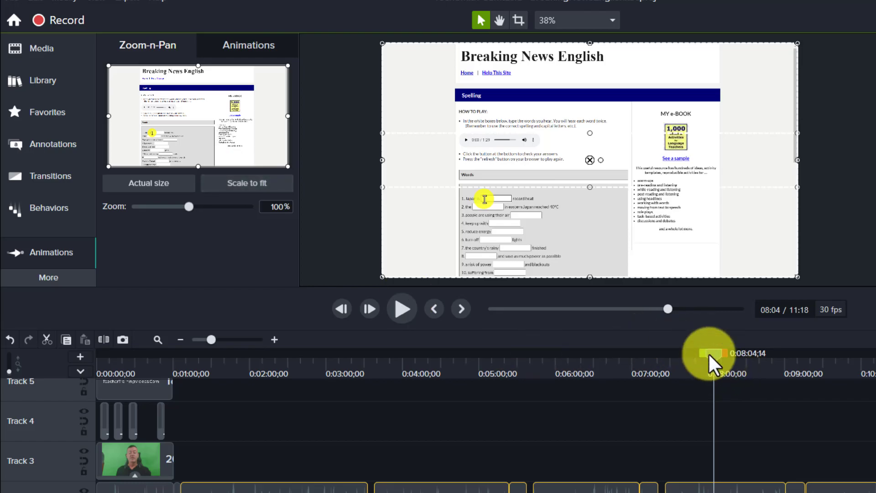
Play and scrub the timeline from about 7:30 to preview the zoom on the spelling exercise.
left_click_drag(708, 352, 760, 377)
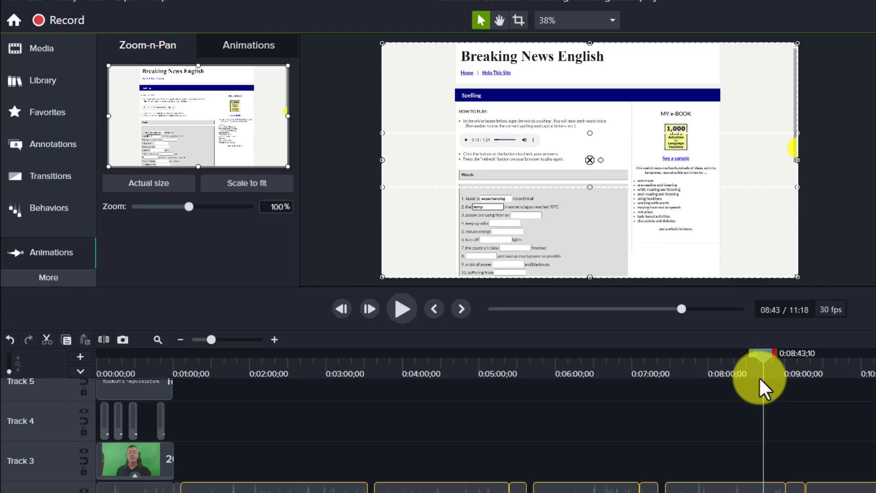
left_click_drag(766, 356, 672, 362)
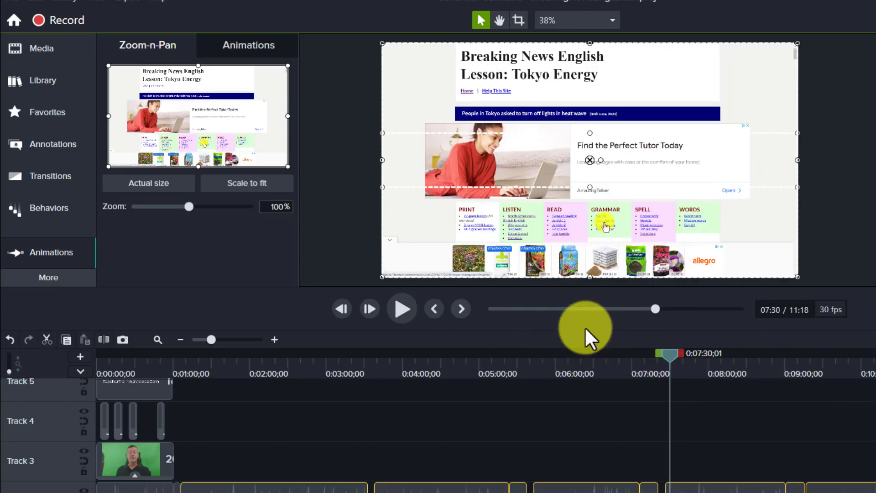
left_click(402, 310)
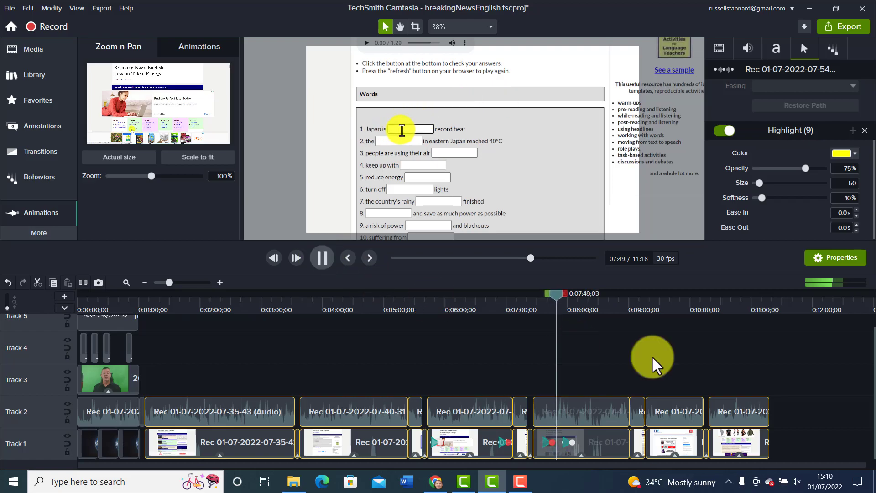
left_click_drag(556, 297, 568, 298)
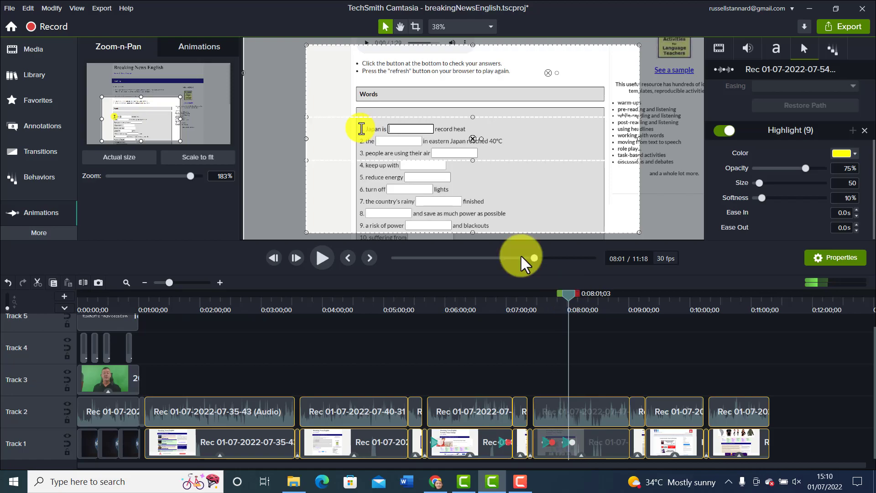
Play the timeline from about 8:01 to preview the spelling exercise scaling back to fit, and pause it.
left_click(321, 255)
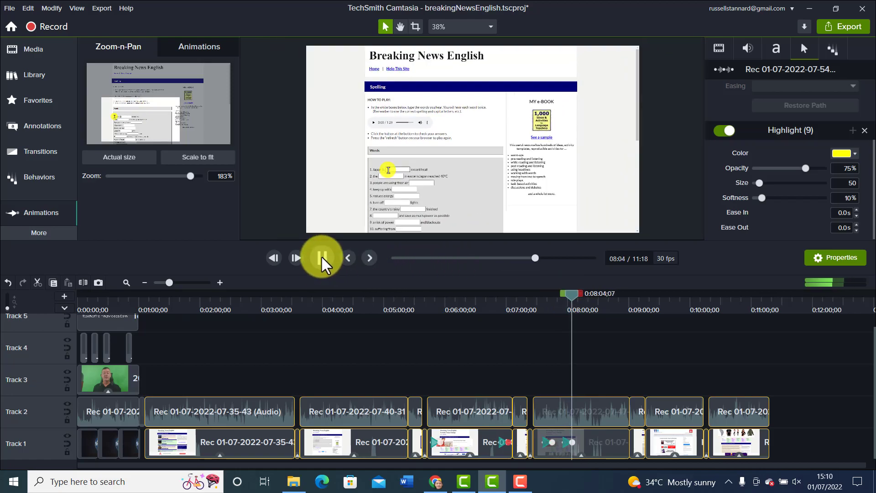
left_click(321, 255)
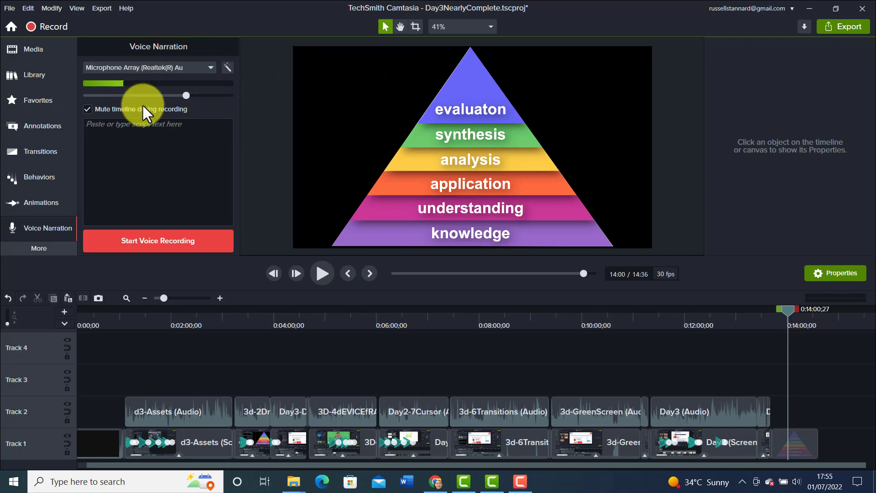
In the Day3NearlyComplete project, display the Audio Effects tools.
left_click(37, 245)
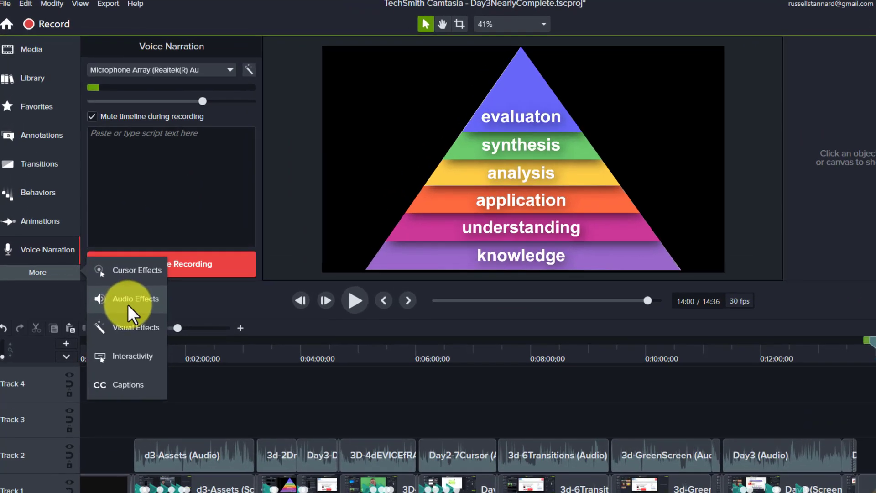
left_click(114, 272)
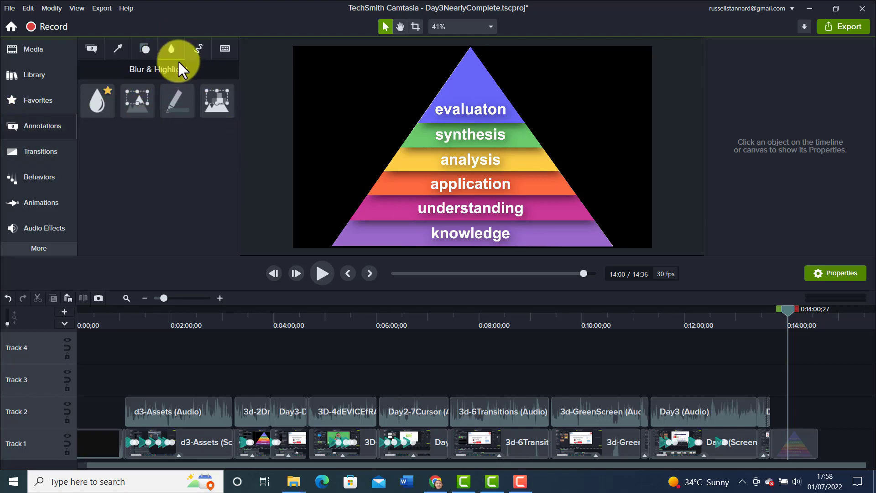
Add a pixelate annotation over the pyramid's top tier at about 14:00 and set its intensity to 35.8.
mouse_move(221, 99)
left_mouse_down()
mouse_move(377, 108)
mouse_move(477, 99)
left_mouse_up()
left_click_drag(792, 113, 782, 119)
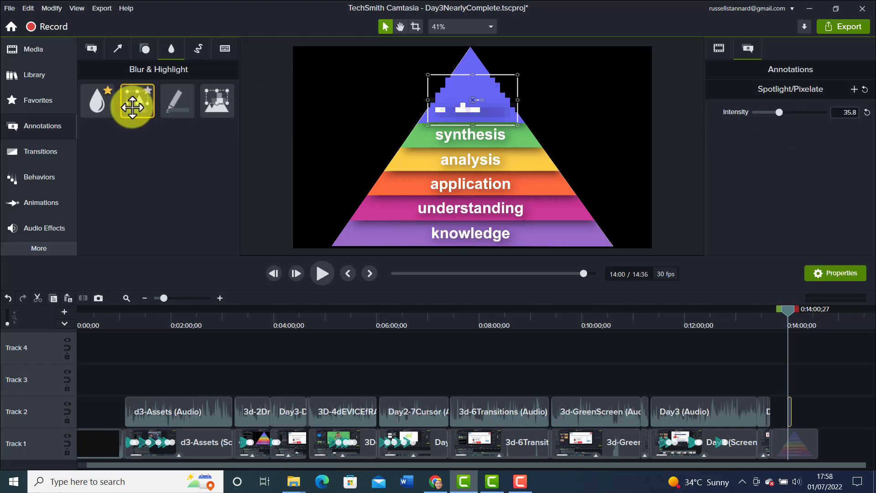
left_click(287, 176)
left_click_drag(354, 166, 397, 191)
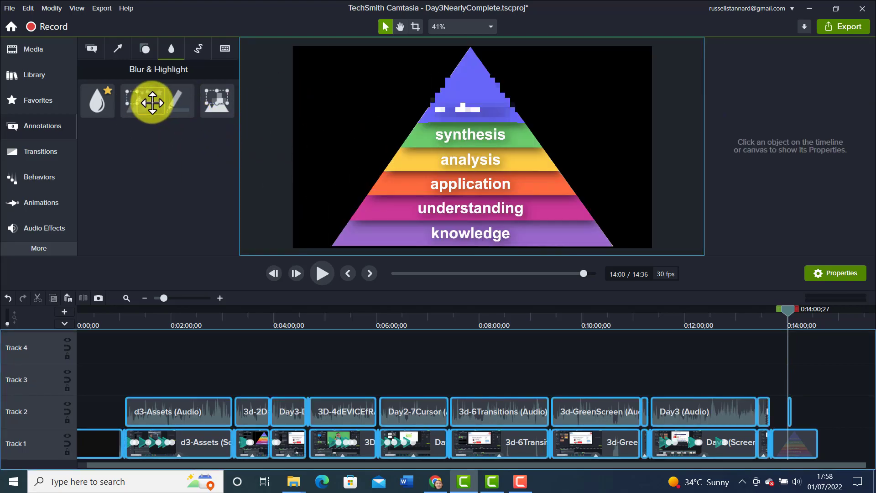
Add a blur annotation over the pyramid's application and understanding tiers and set its intensity to about 89.2.
left_click_drag(109, 96, 525, 190)
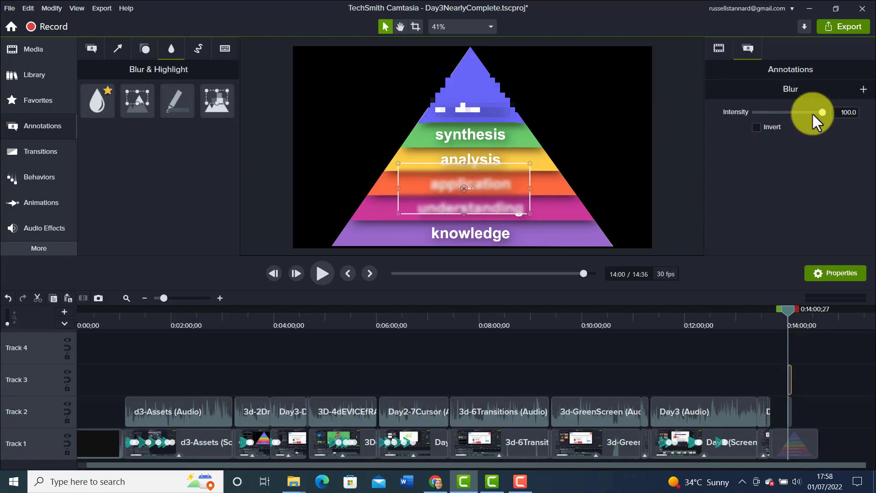
mouse_move(824, 113)
left_mouse_down()
mouse_move(800, 117)
mouse_move(817, 117)
left_mouse_up()
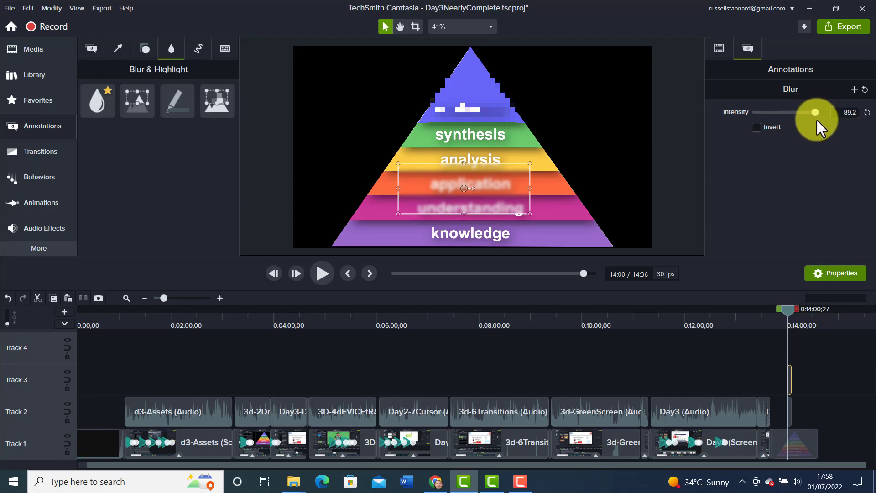
left_click(821, 118)
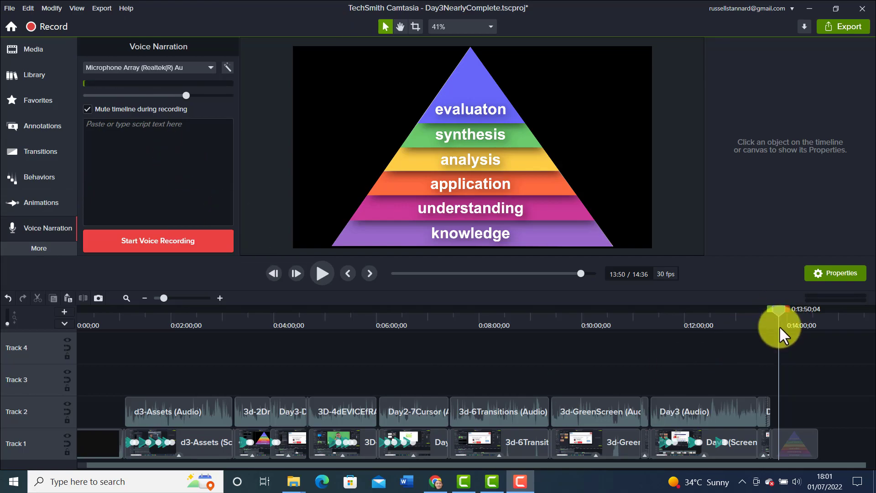
Record about 7 seconds of voice narration from 13:50 and save it as the m4a file Narration_Day3NearlyComplete 2.
left_click(150, 239)
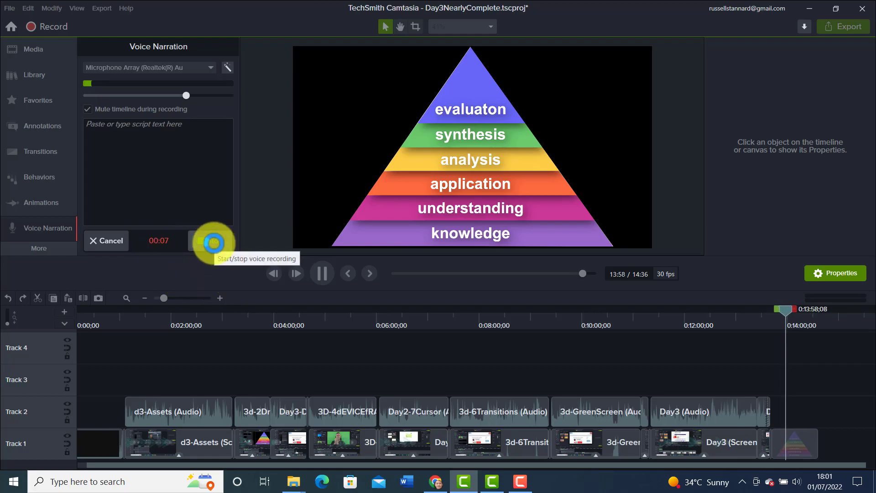
left_click(213, 242)
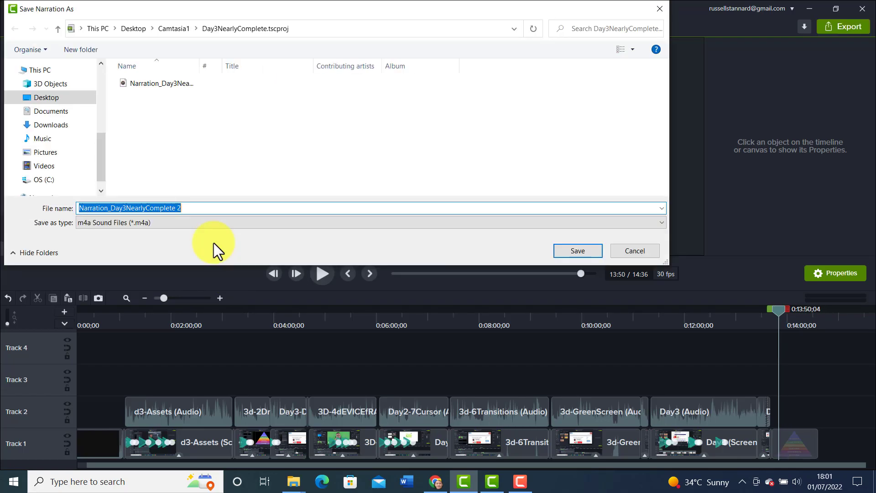
left_click(578, 250)
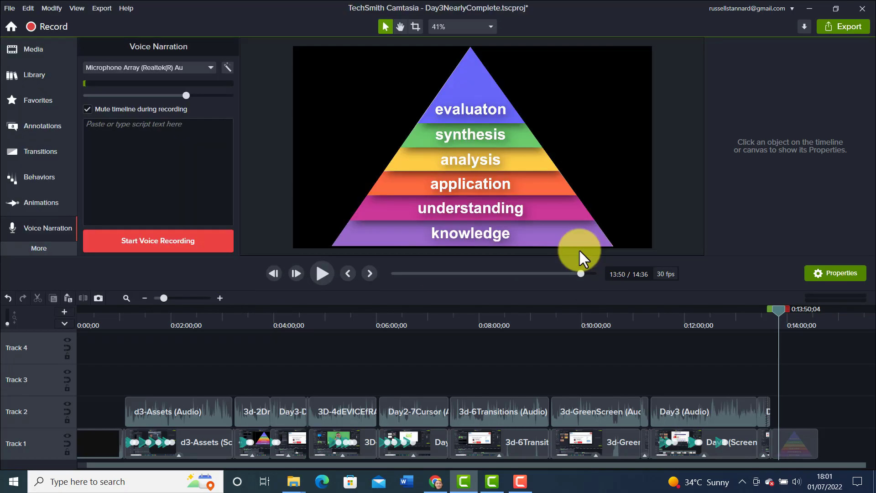